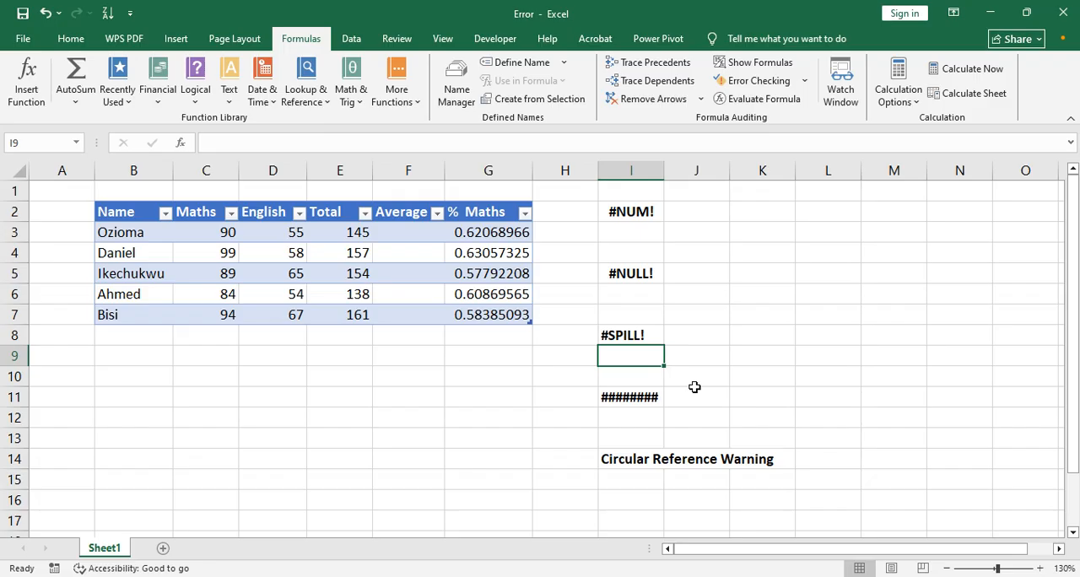
Step: Enter the formula =SQRT(-9) in cell I3 to demonstrate the #NUM! error
click(635, 233)
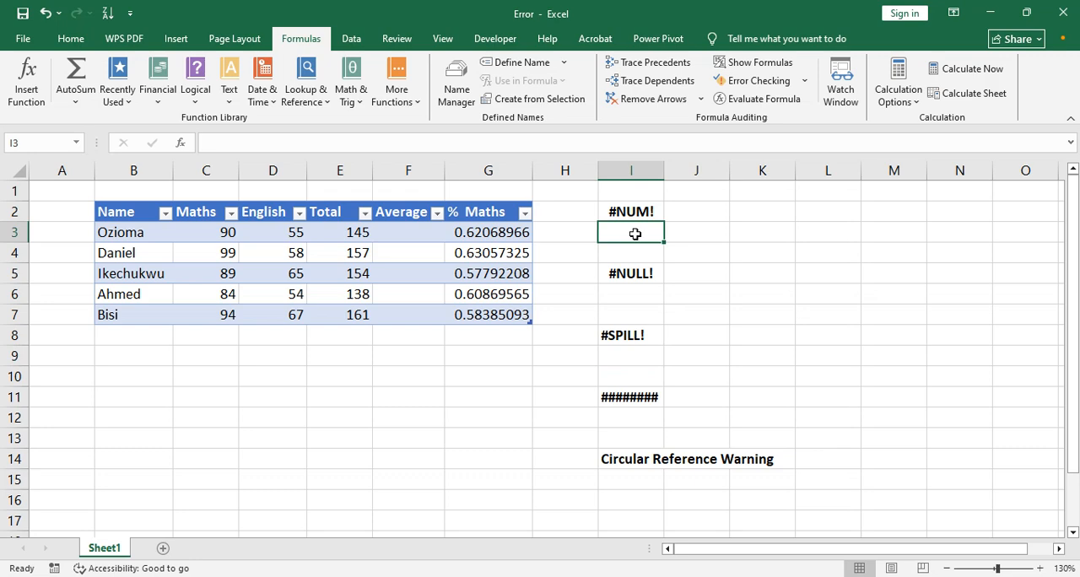
text(=s)
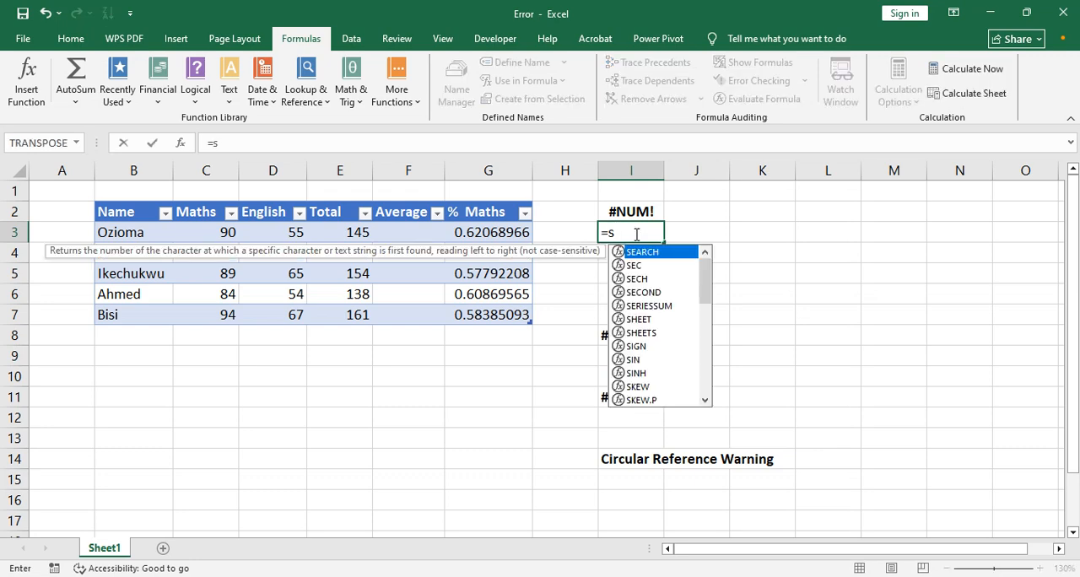
text(qrt)
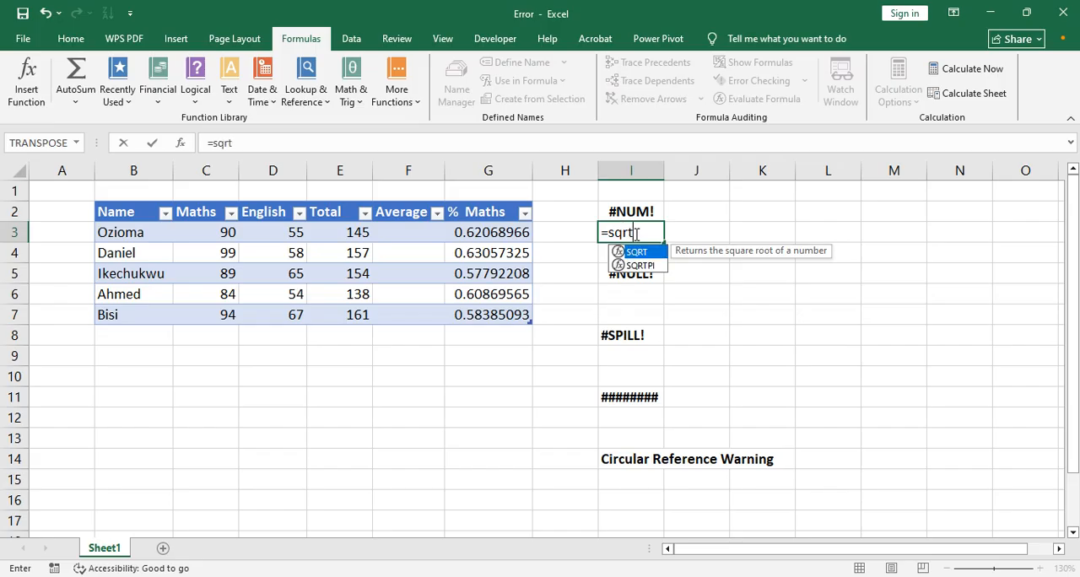
text(()
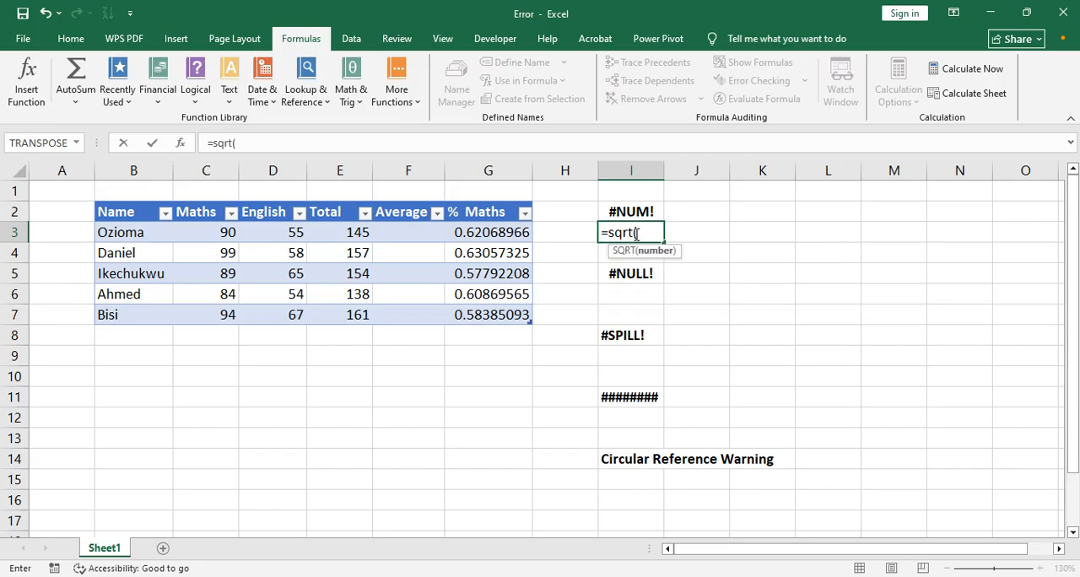
text(-9))
key(Return)
Step: Correct the formula in I3 to =SQRT(9) by removing the minus sign
click(634, 233)
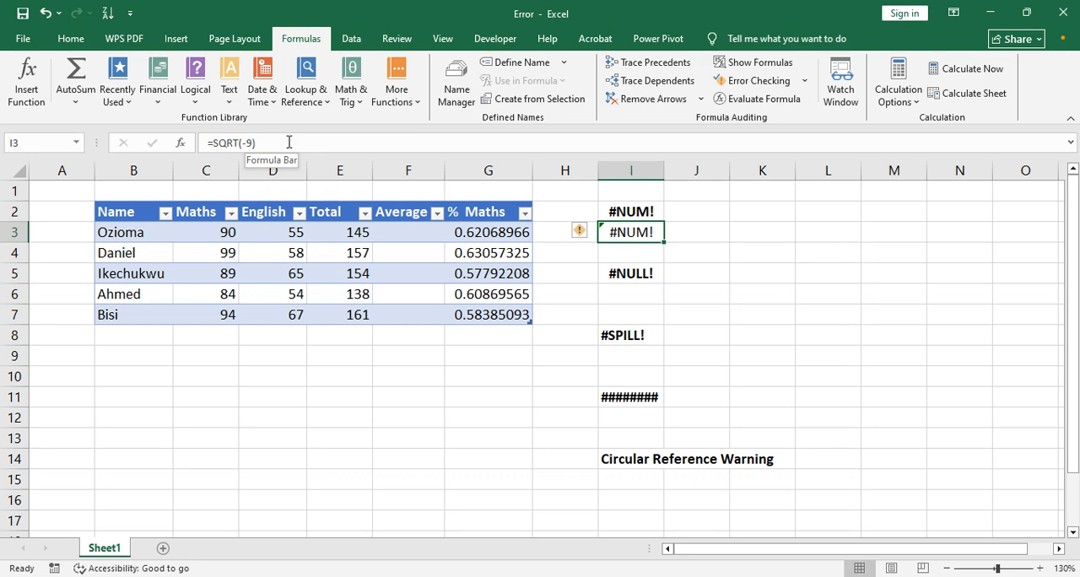
click(245, 143)
key(BackSpace)
key(Return)
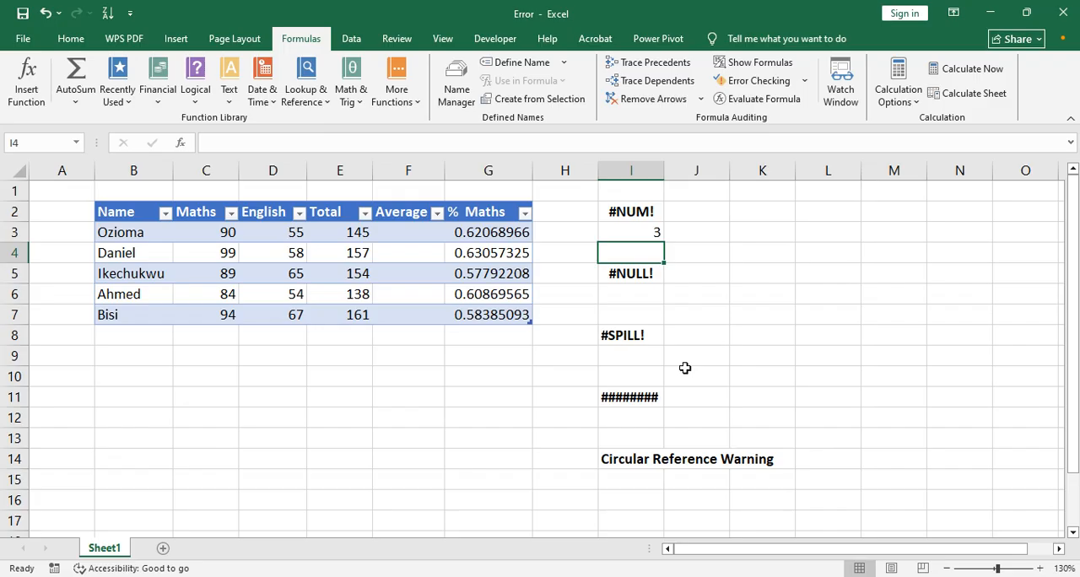
Step: Add the formula =SUM(E2:E7) in cell E8, below the Total column
click(624, 295)
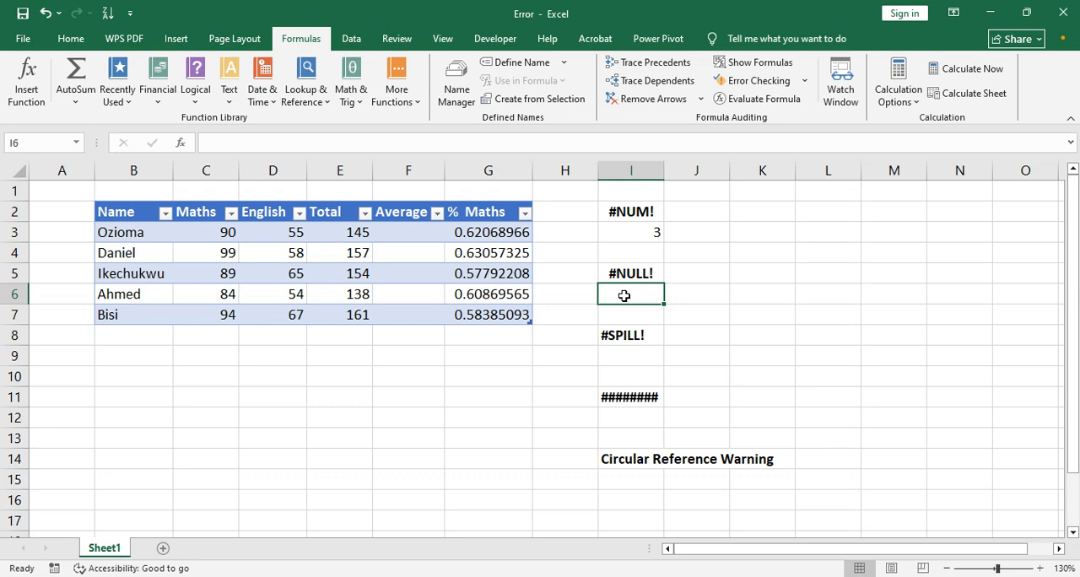
click(355, 335)
text(=sum()
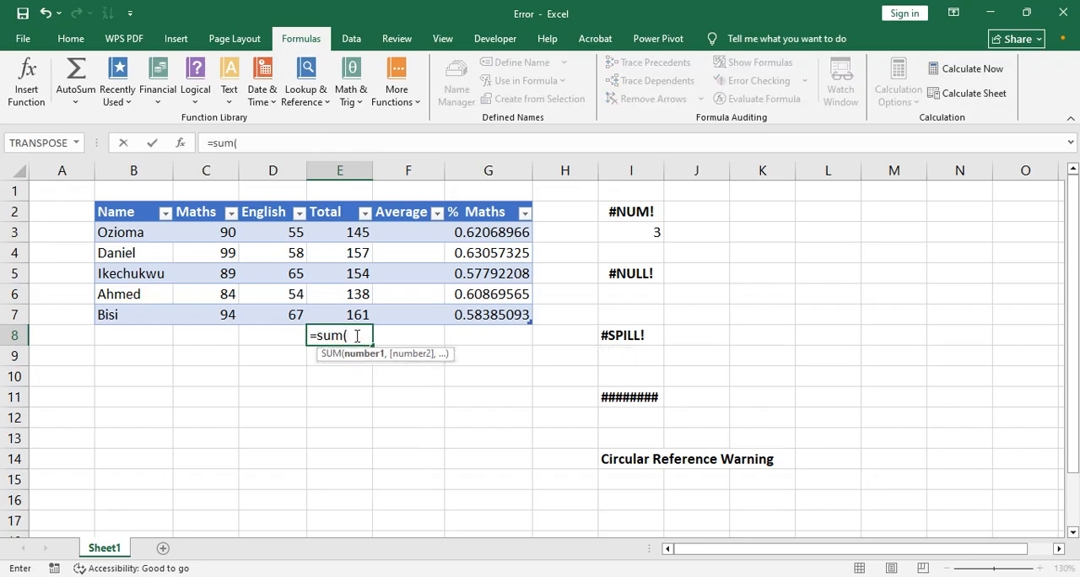
text(e)
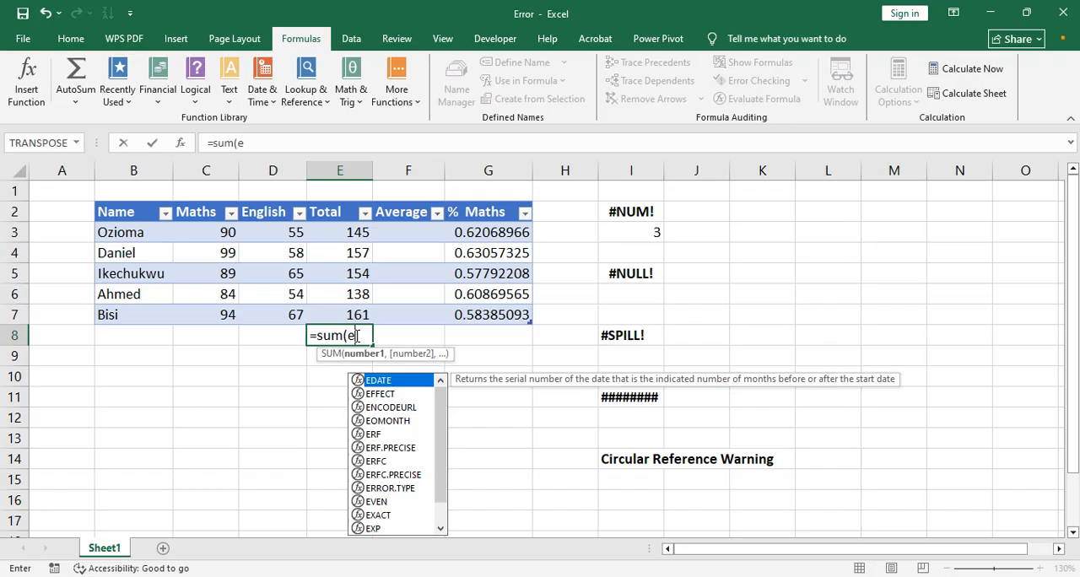
text(2:)
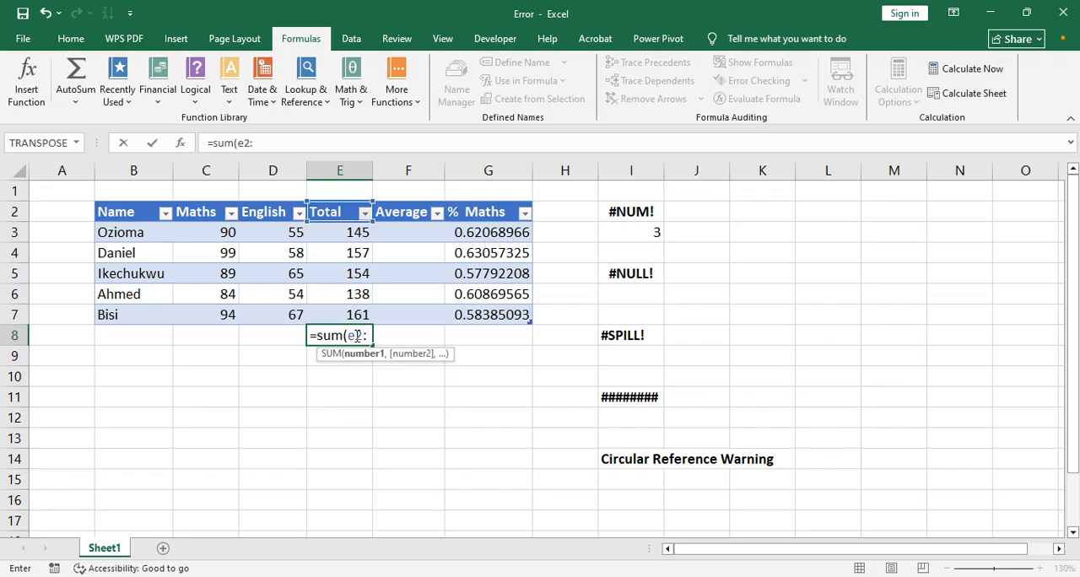
text(e5)
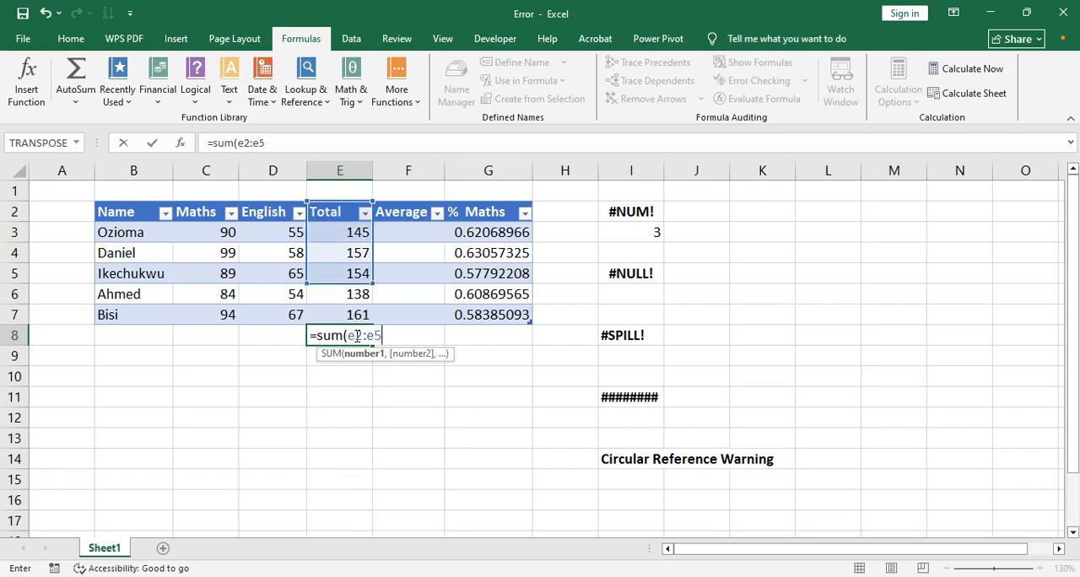
key(BackSpace)
key(BackSpace)
text(e)
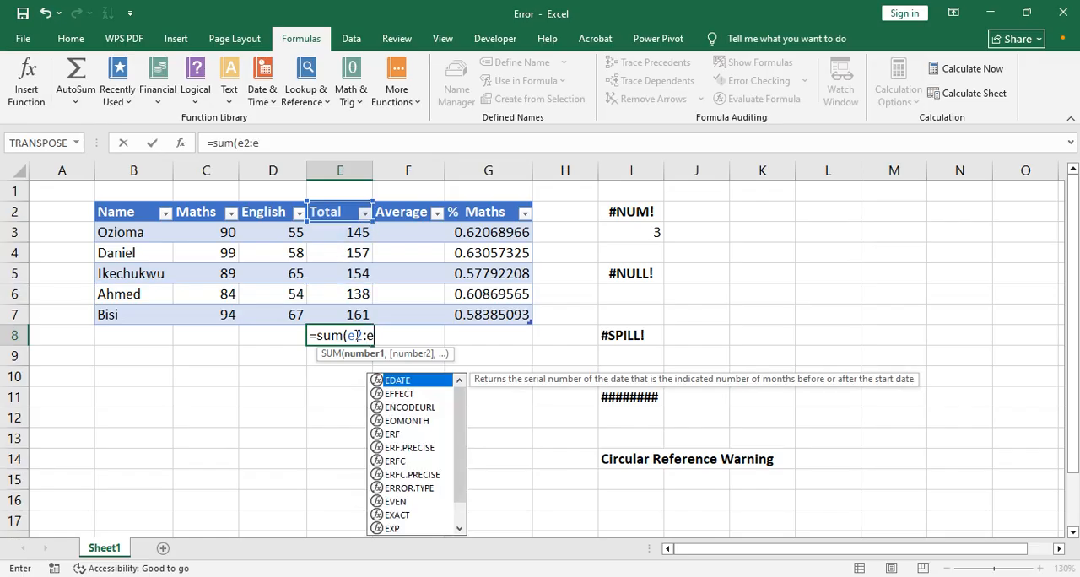
text(y)
key(BackSpace)
text(6)
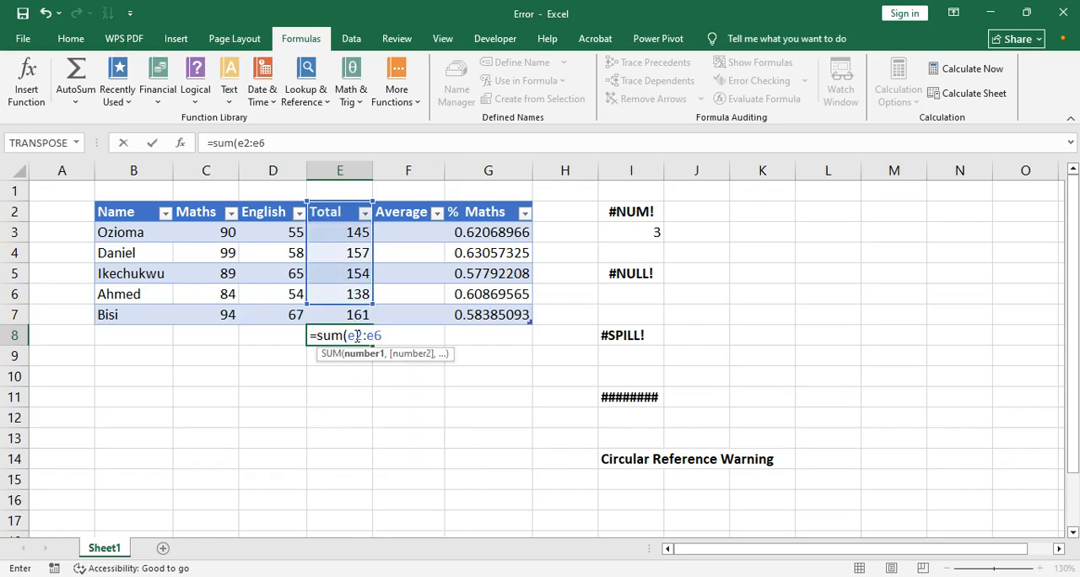
key(BackSpace)
text(7))
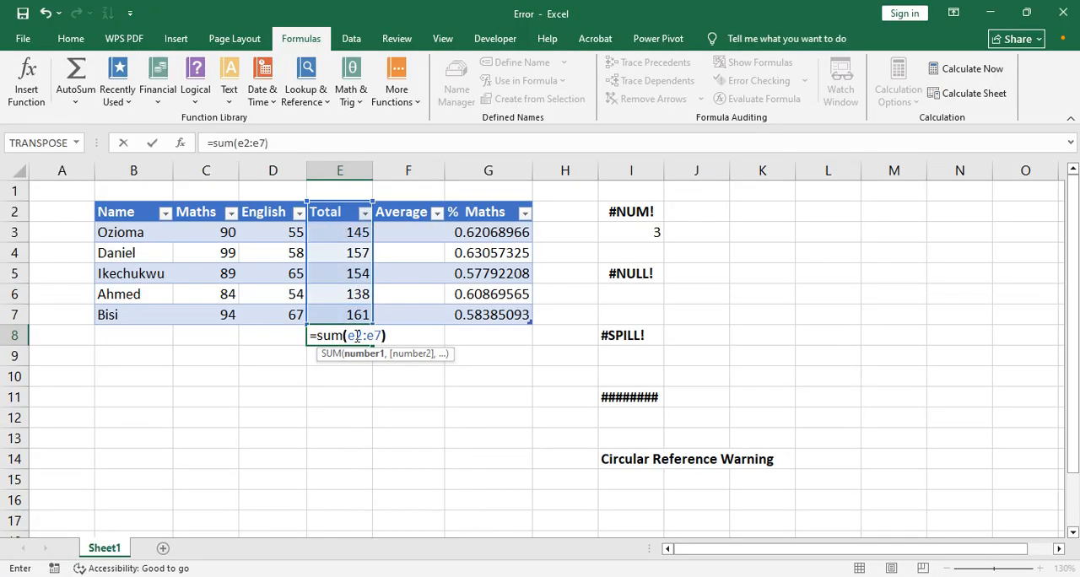
key(Return)
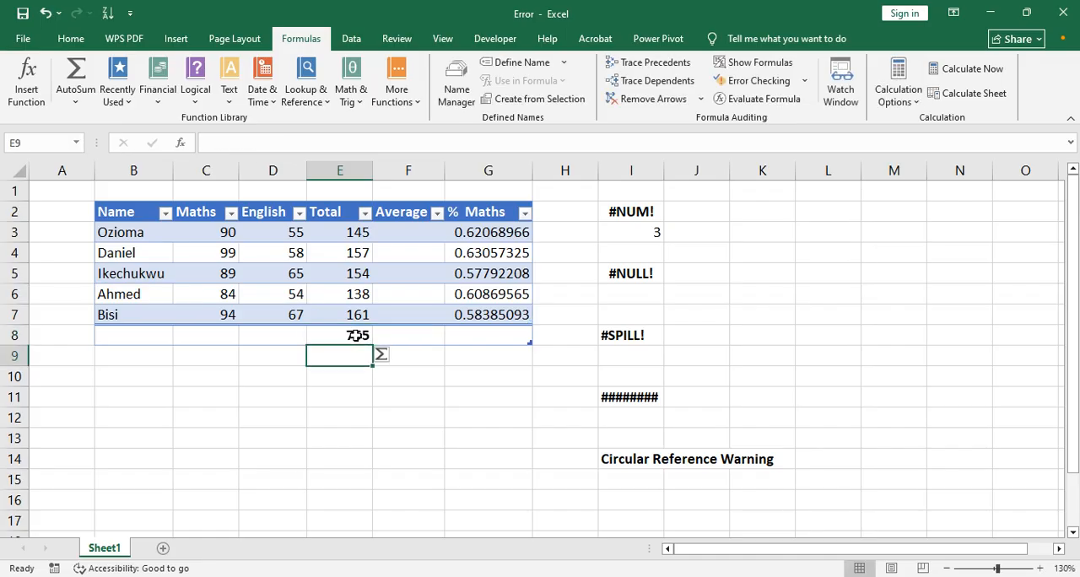
Step: Replace the colon in the E8 formula with a space so that it reads =SUM(E2 E7)
click(358, 335)
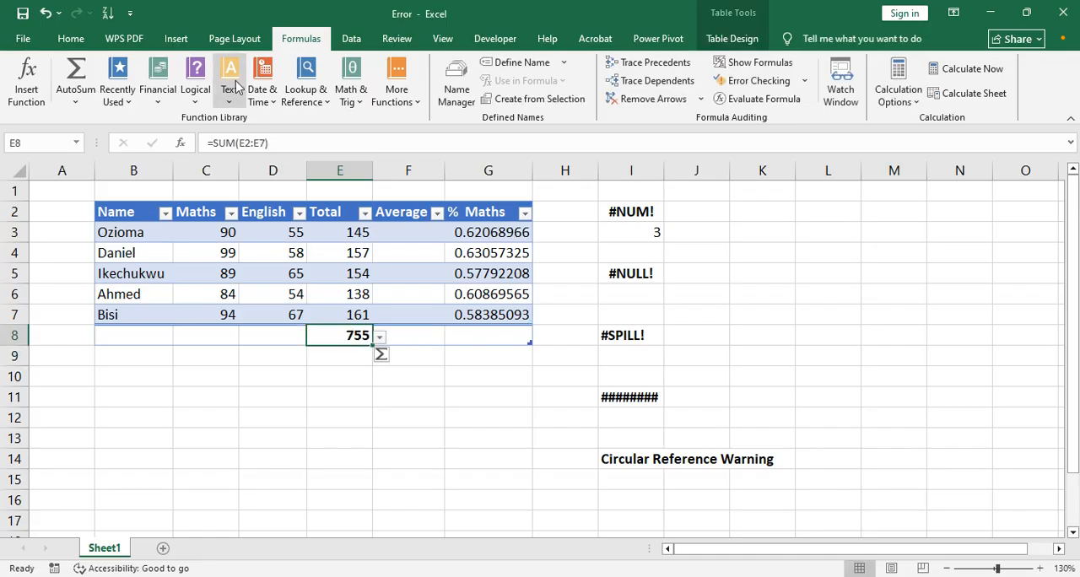
click(254, 142)
key(BackSpace)
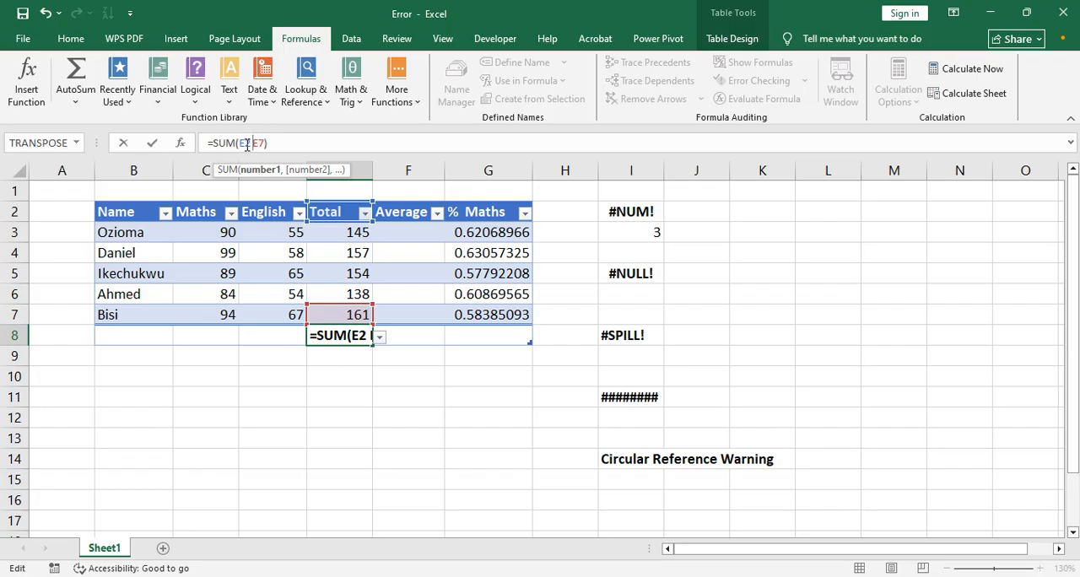
key(Return)
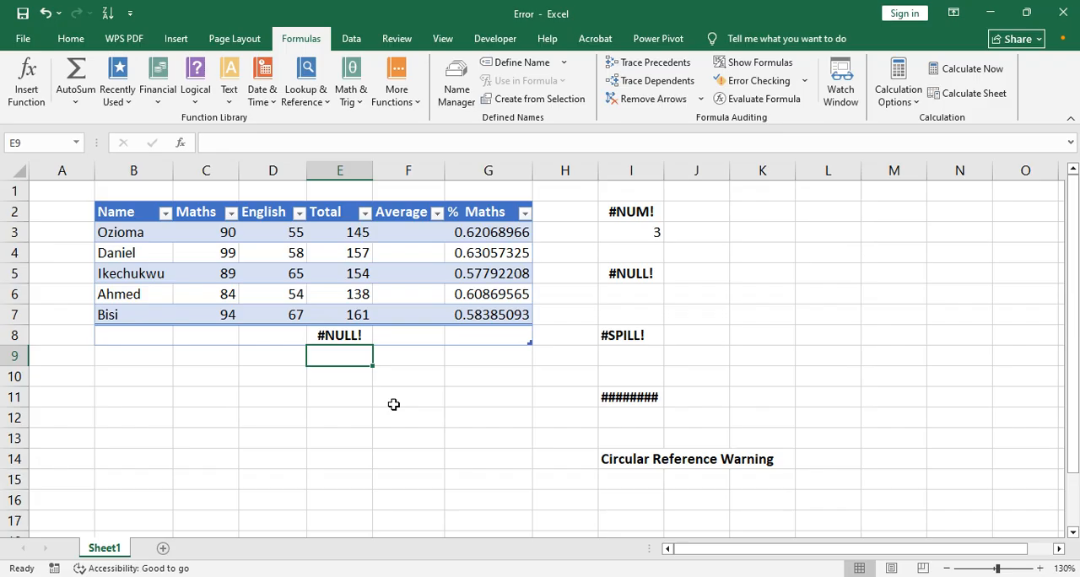
click(342, 334)
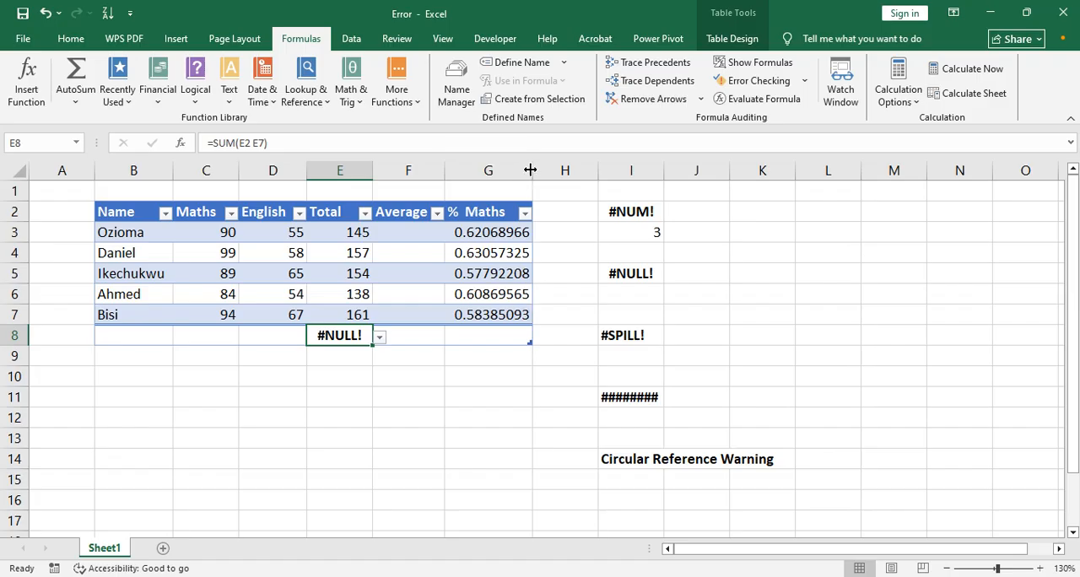
Step: Slightly widen column G with the maths percentages and column B with the names
mouse_move(531, 171)
mouse_down()
mouse_move(475, 177)
mouse_move(542, 174)
mouse_up()
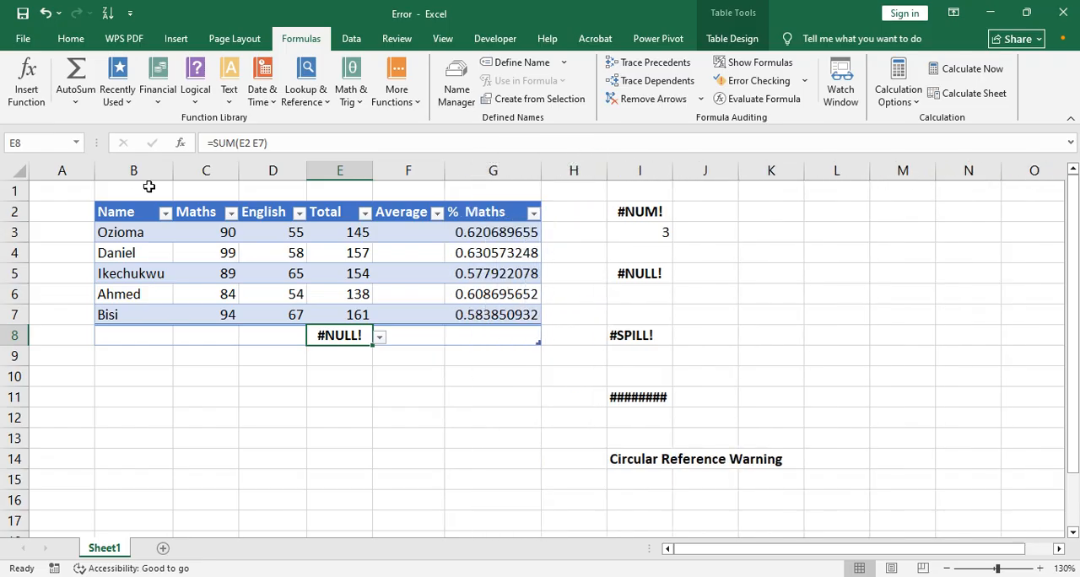
mouse_move(172, 171)
mouse_down()
mouse_move(110, 179)
mouse_move(180, 184)
mouse_up()
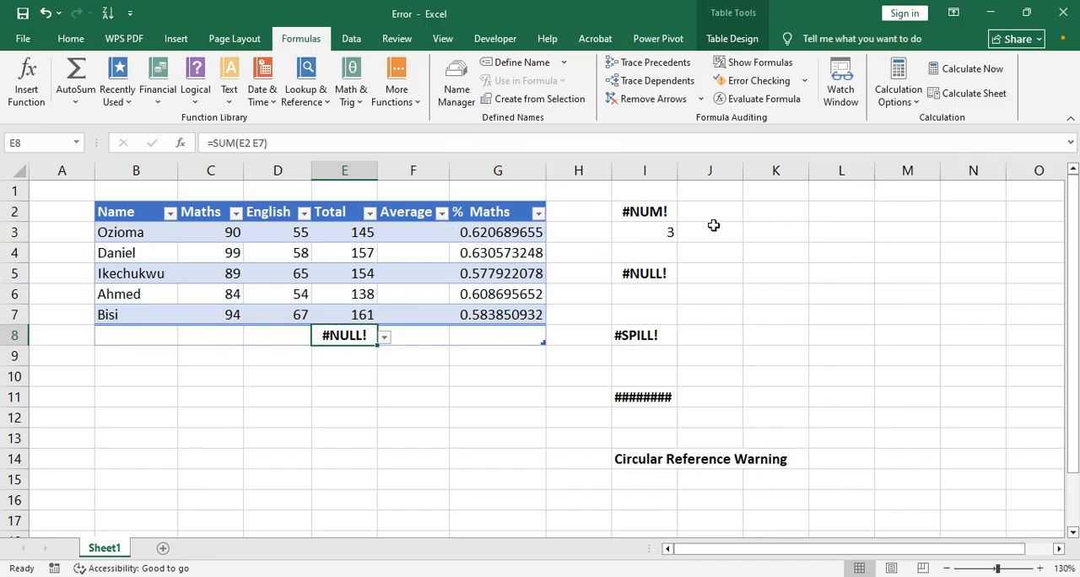
click(481, 373)
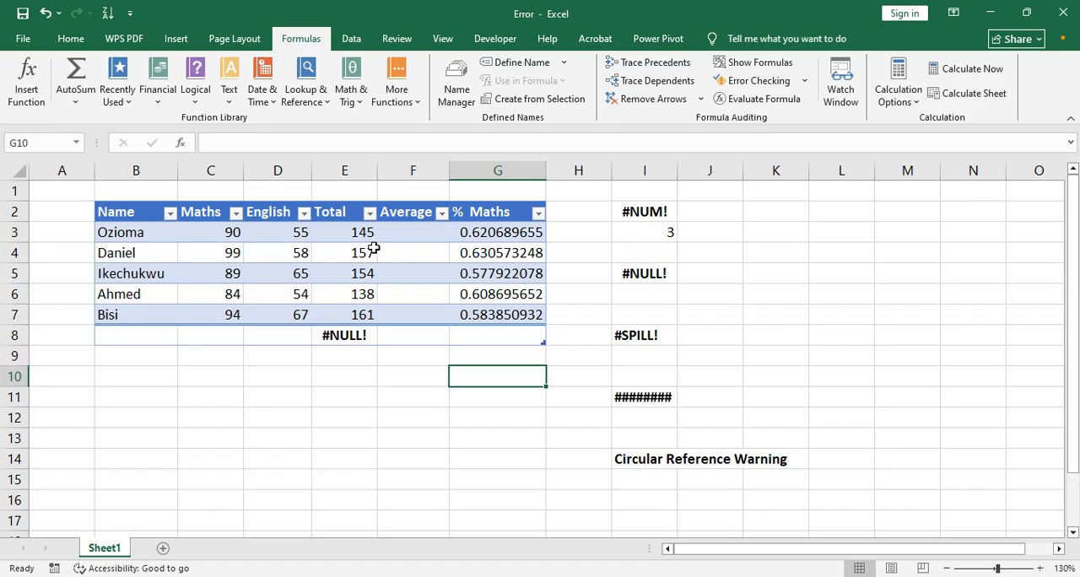
Step: Narrow column E until its totals no longer fit, widen it enough to show them again, and slightly narrow column C
drag(377, 171, 337, 172)
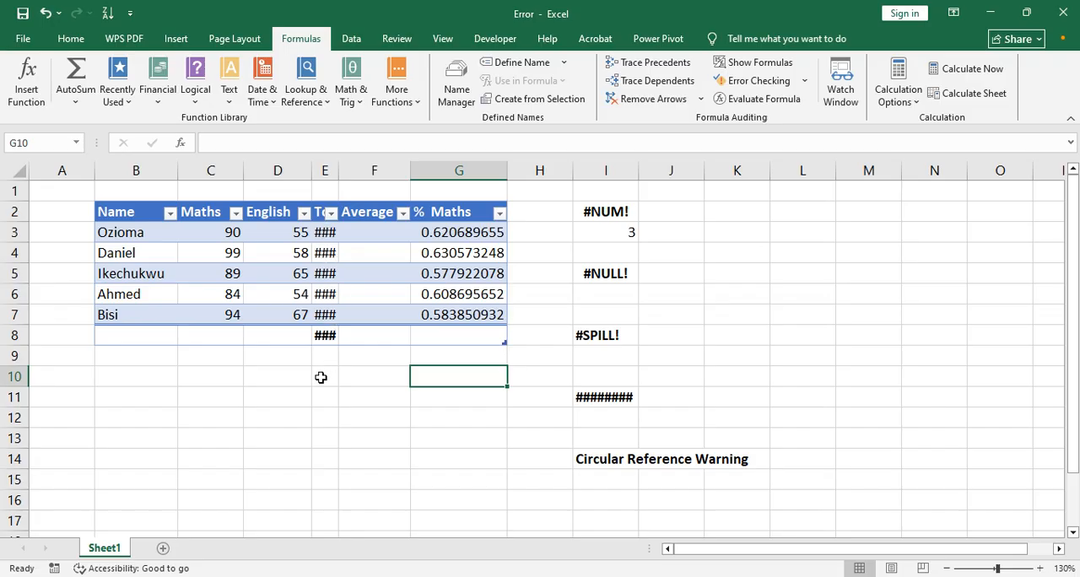
drag(338, 164, 365, 164)
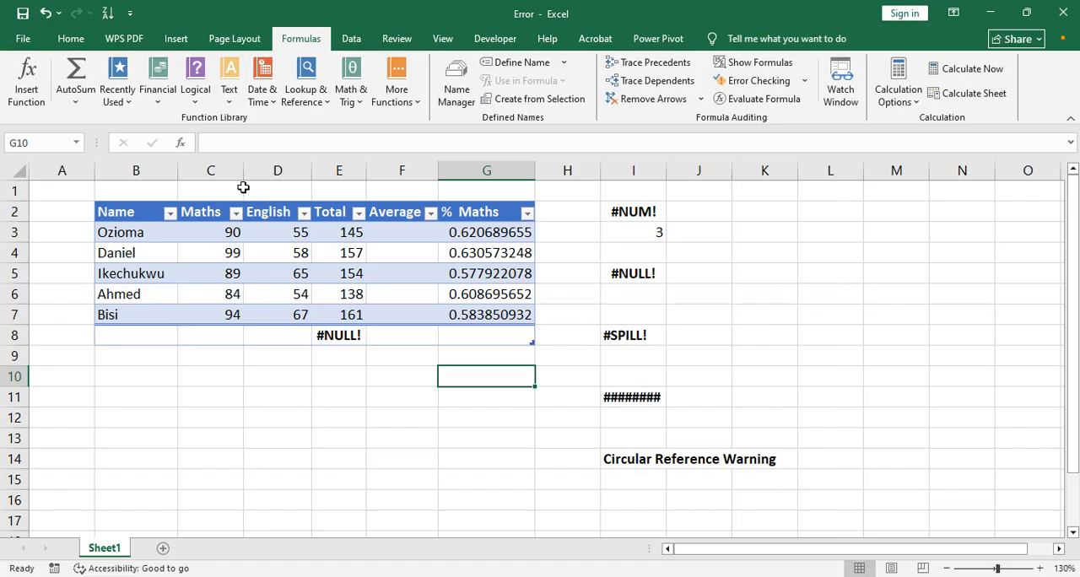
mouse_move(244, 170)
mouse_down()
mouse_move(184, 173)
mouse_move(237, 175)
mouse_up()
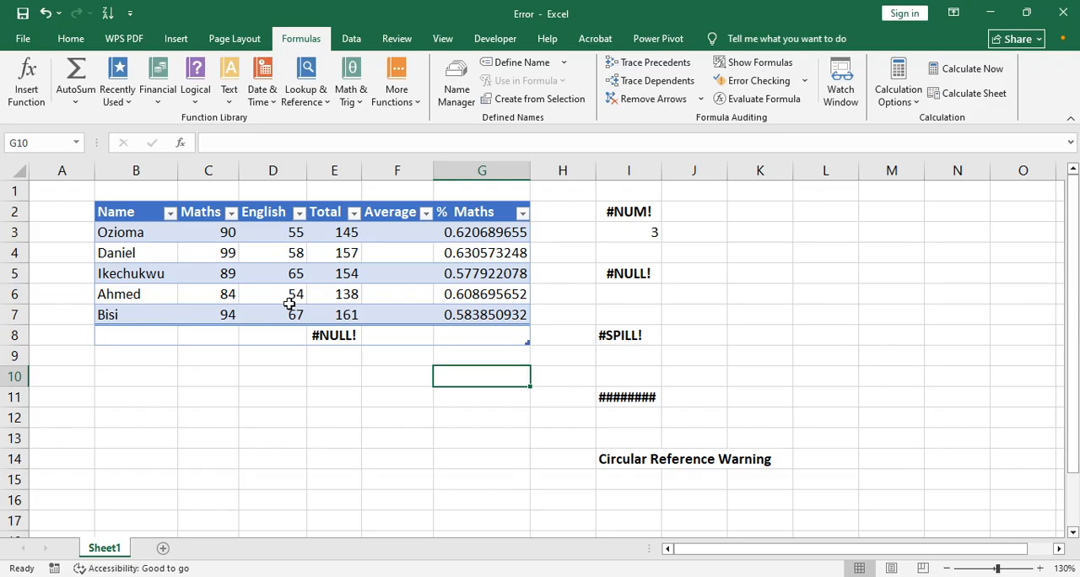
Step: Put the colon back in the E8 formula so that it reads =SUM(E2:E7)
click(324, 334)
click(254, 144)
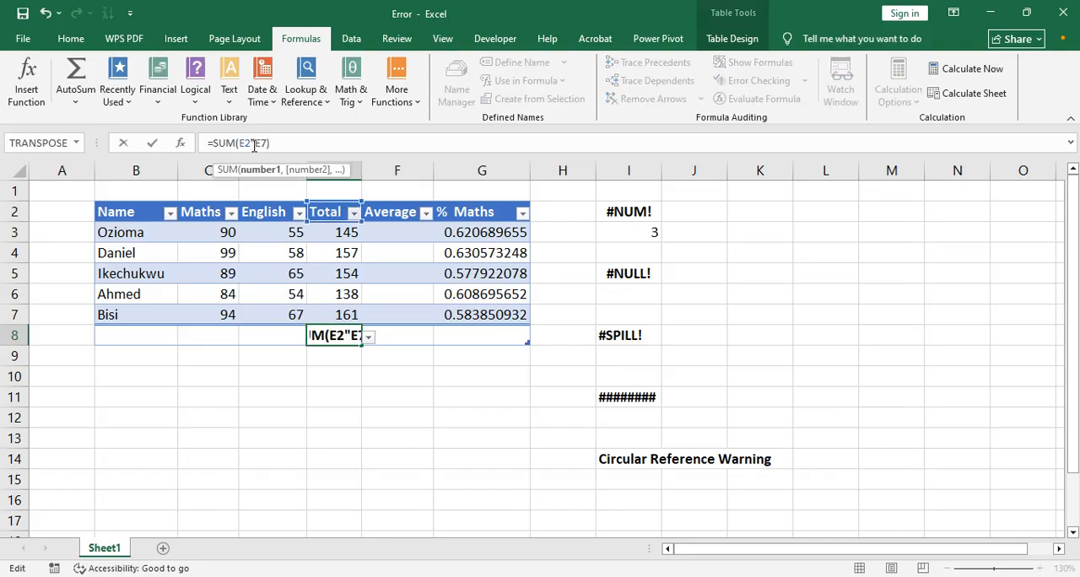
key(BackSpace)
text(:)
key(Return)
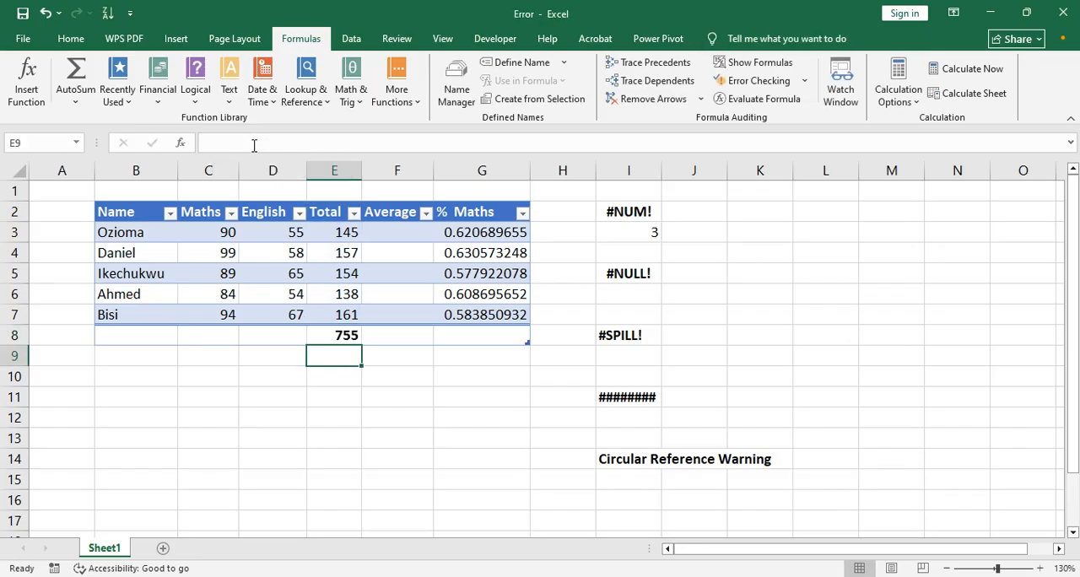
Step: Change the E8 formula to =SUM(E3:E8) to create a circular reference, and dismiss the warning
click(345, 335)
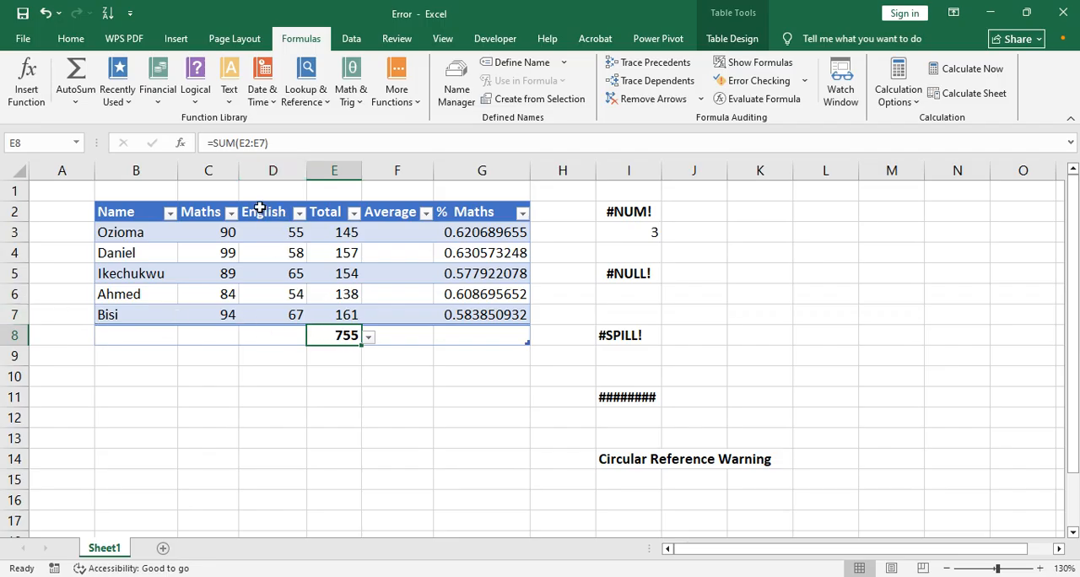
click(261, 143)
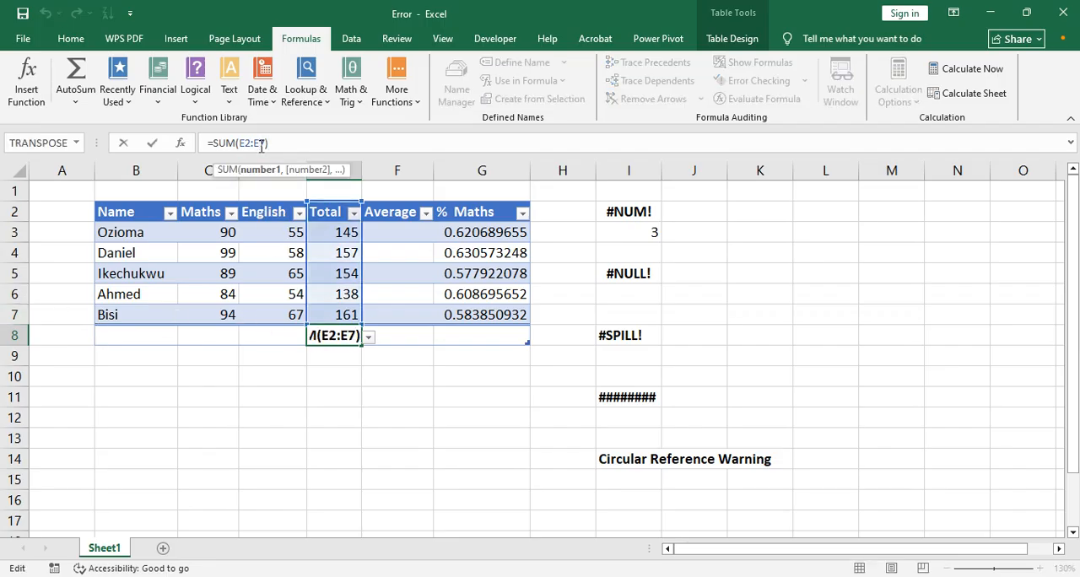
key(BackSpace)
text(8)
click(252, 145)
key(BackSpace)
text(3)
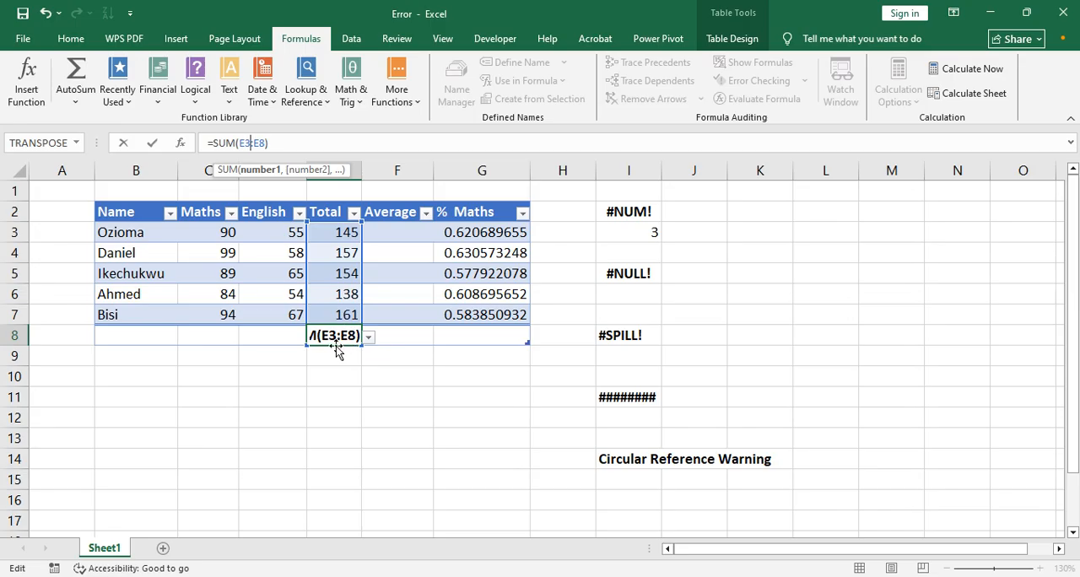
key(Return)
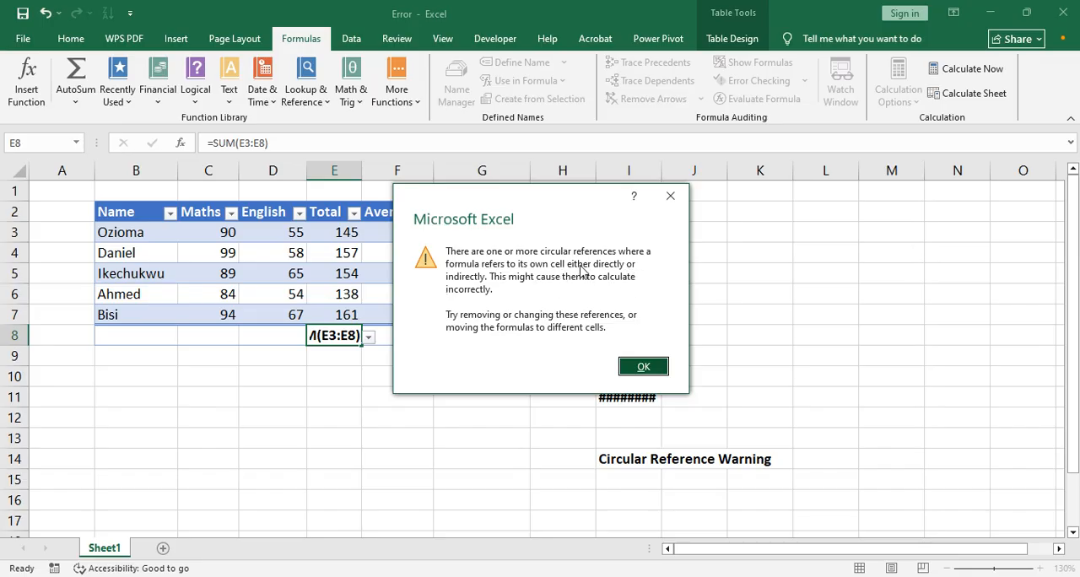
click(670, 196)
Step: Fix the circular reference by changing the E8 formula to =SUM(E3:E7)
click(335, 331)
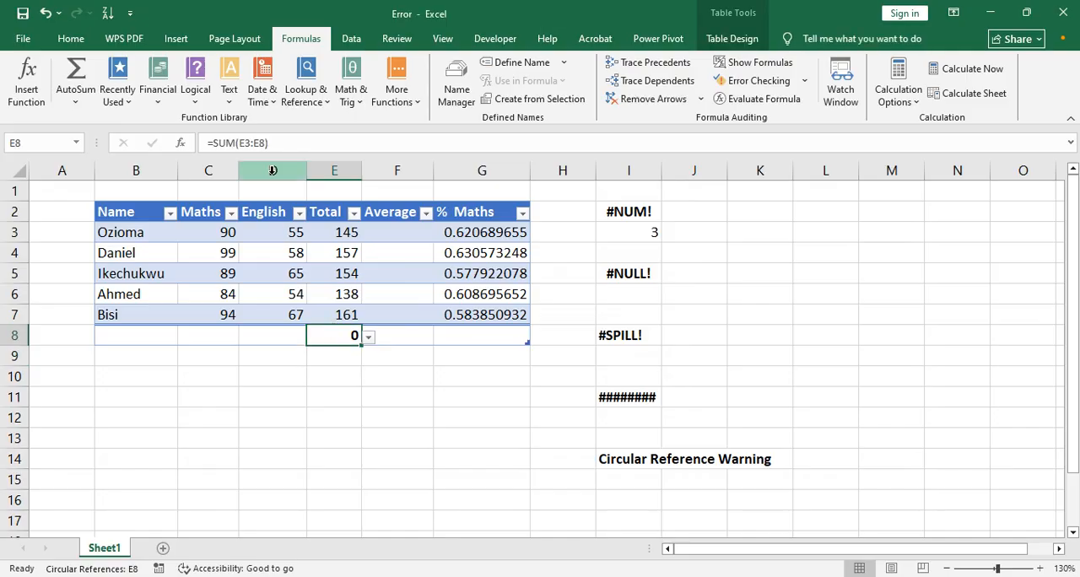
click(266, 144)
key(BackSpace)
key(BackSpace)
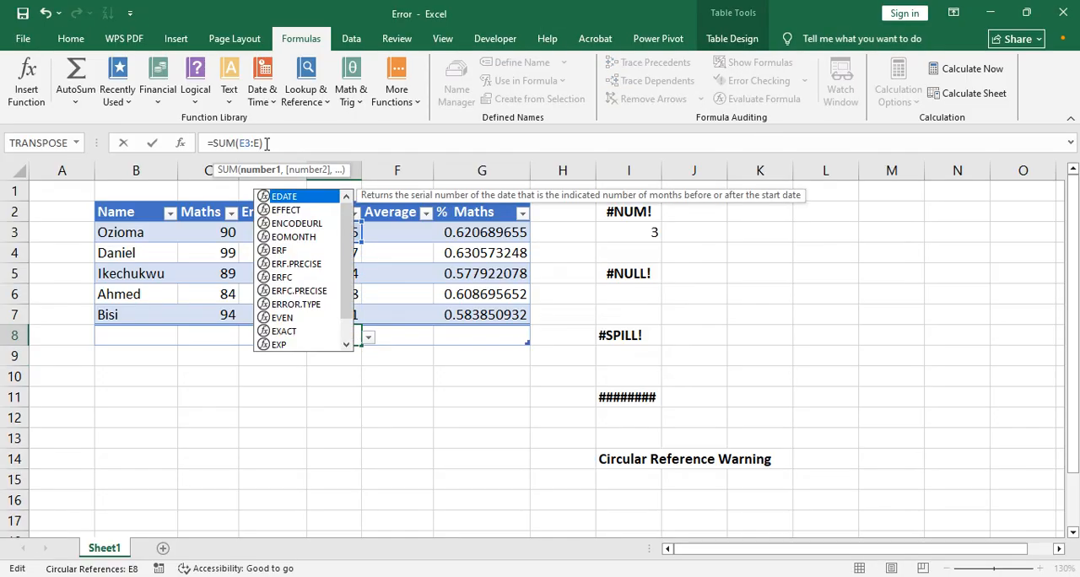
text(7))
key(Return)
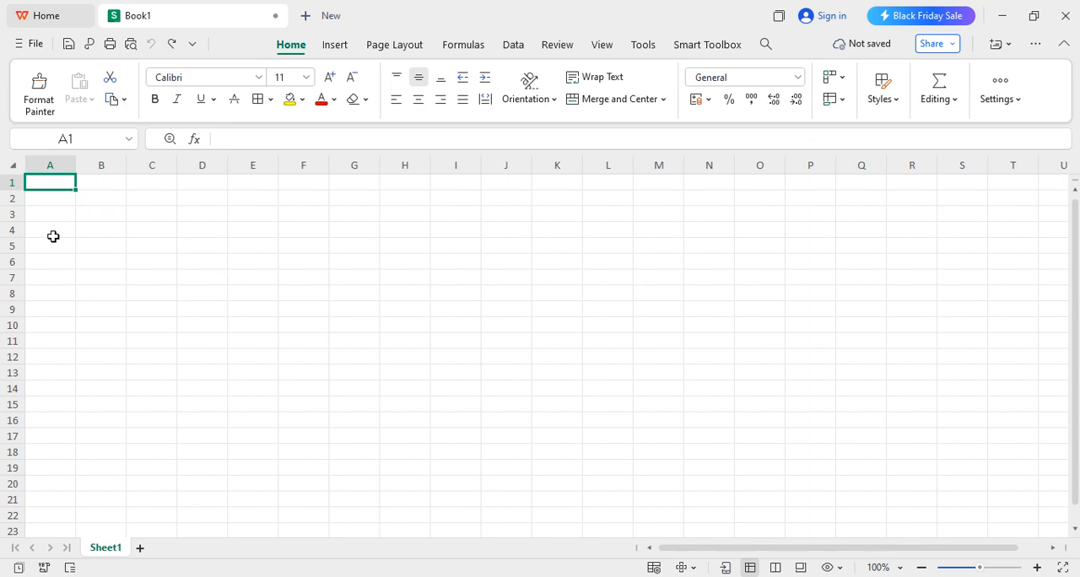
Step: Fill A1:A5 with a number sequence using the formula =SEQUENCE(5) in A1, and undo it
text(=)
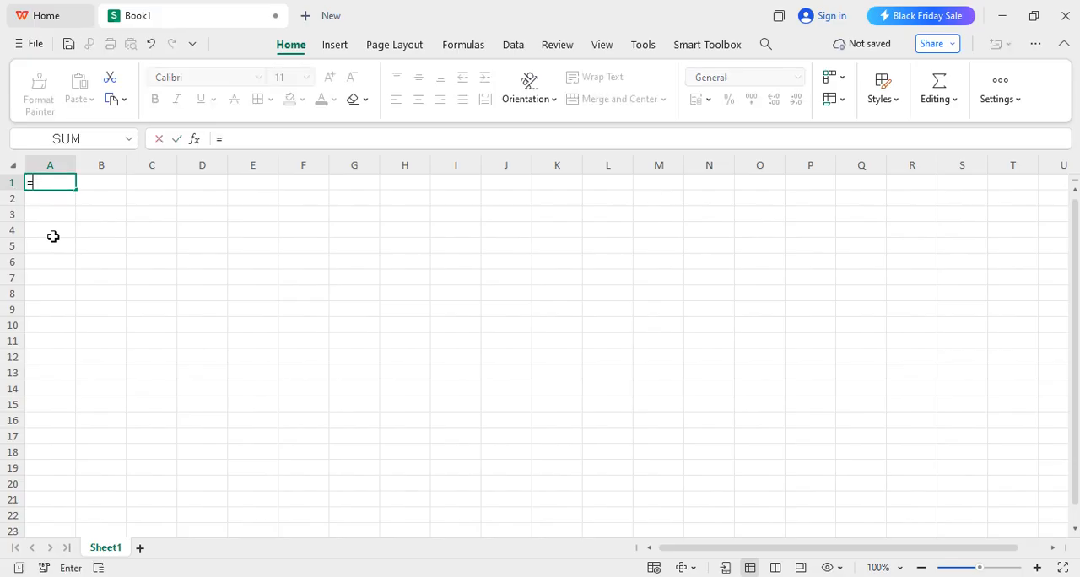
text(seqy)
key(BackSpace)
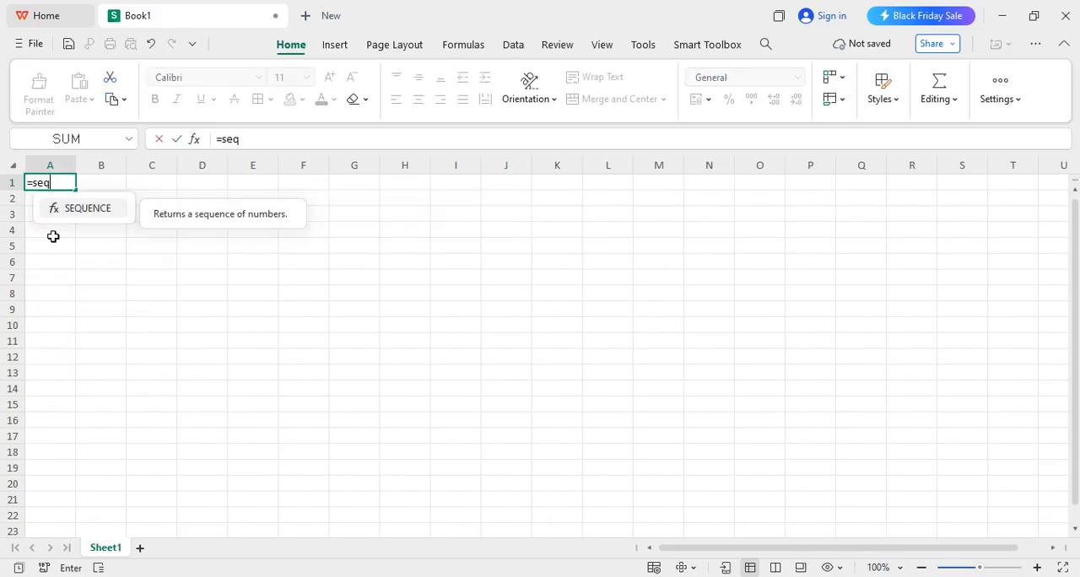
key(Tab)
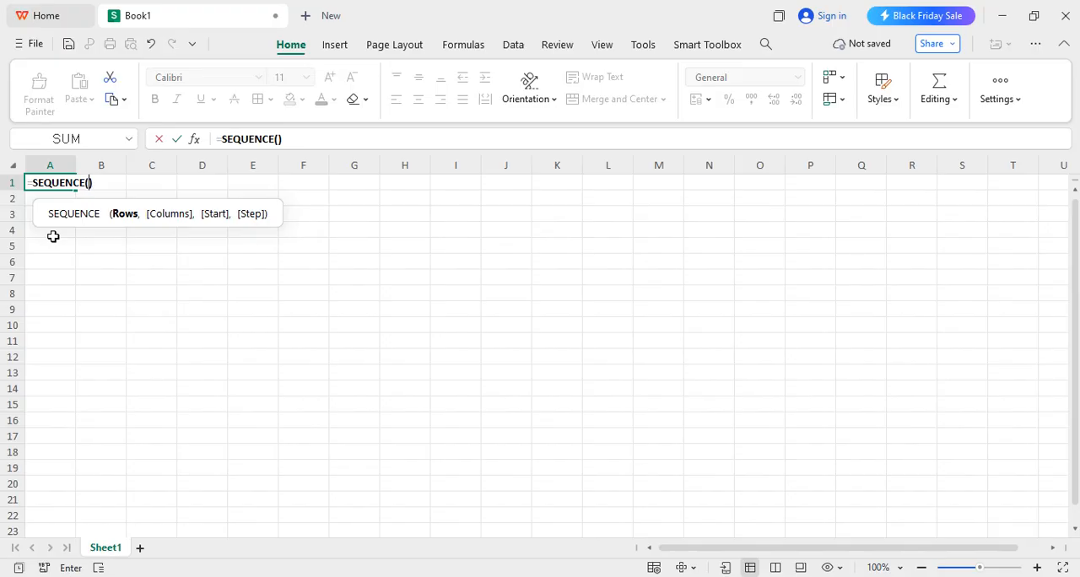
text(5)
key(Return)
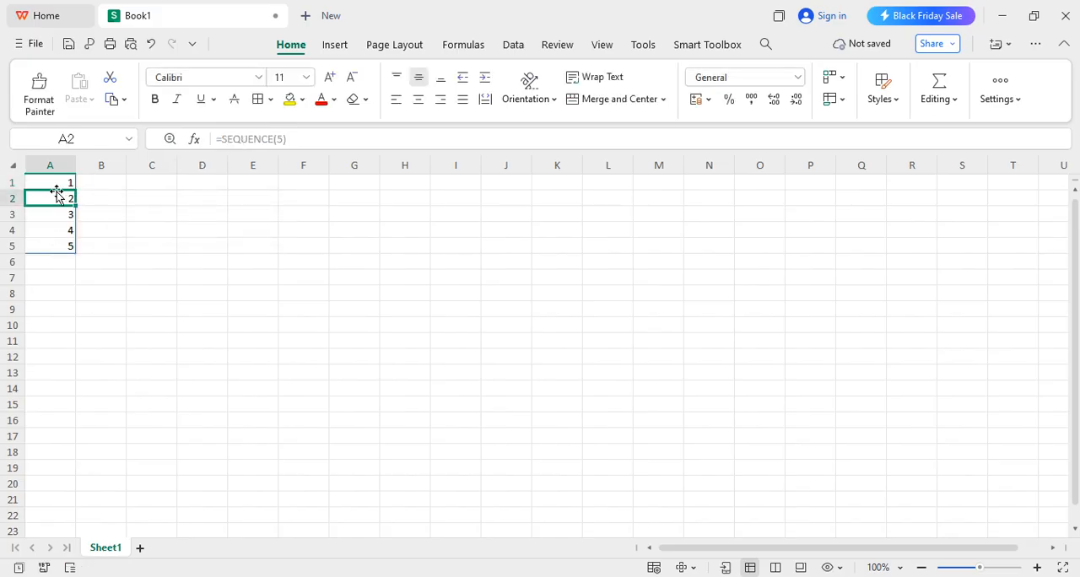
click(61, 247)
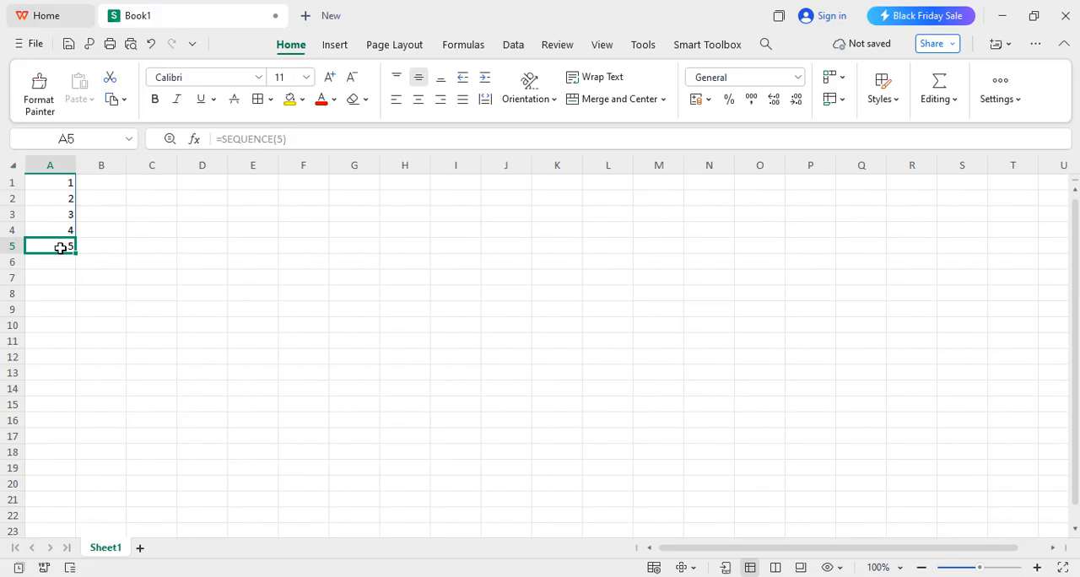
key(ctrl+z)
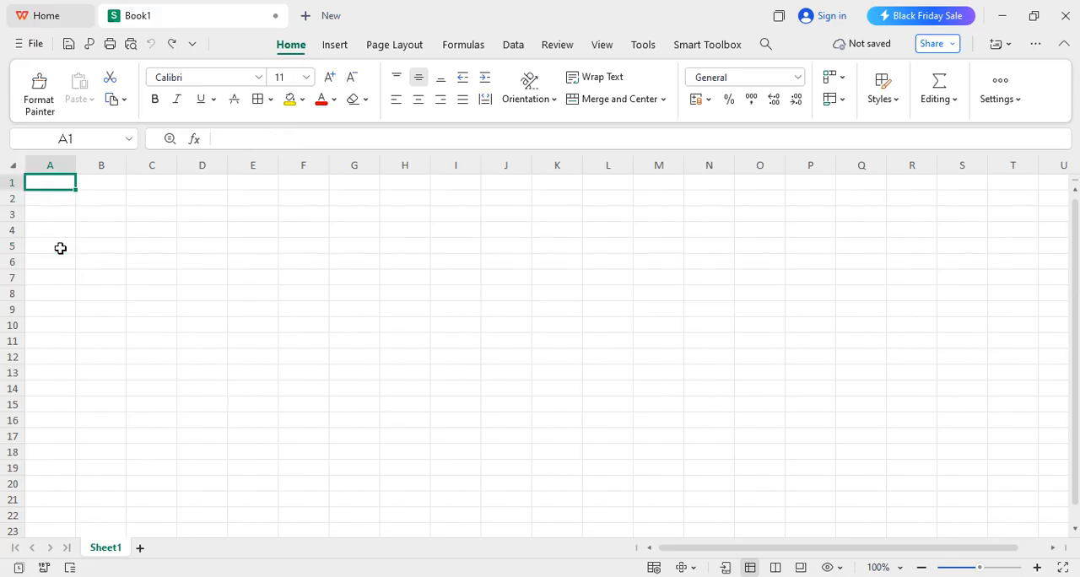
Step: Enter a person's first name in A5 so that it obstructs the spill range
click(64, 245)
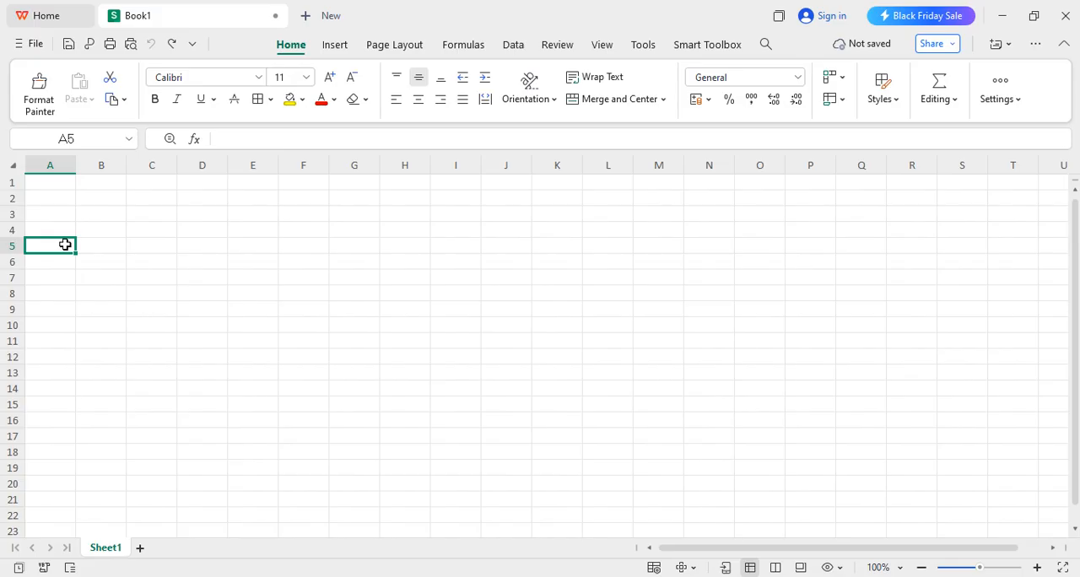
text(Blessing)
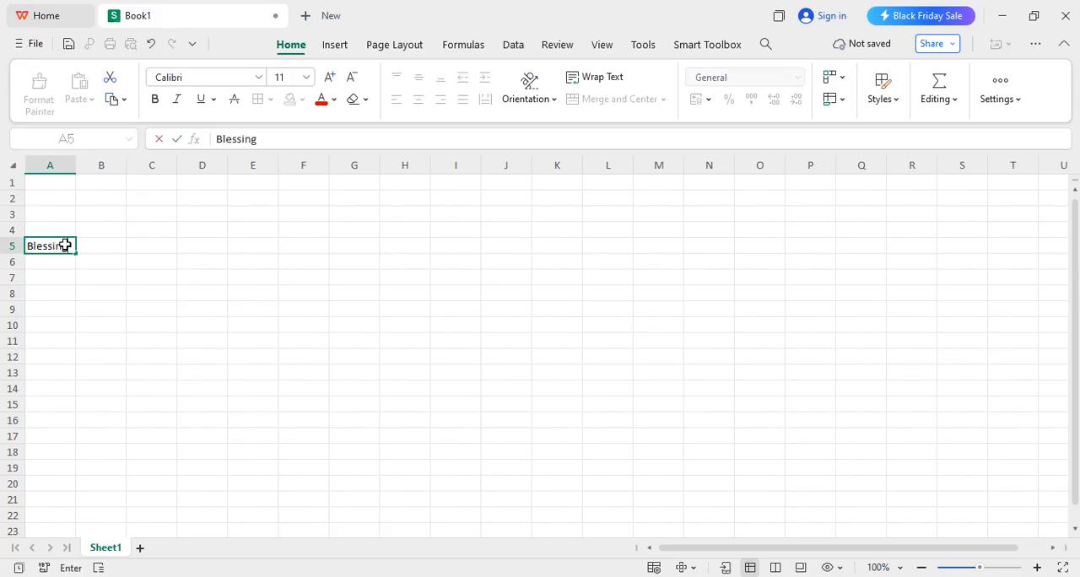
key(Return)
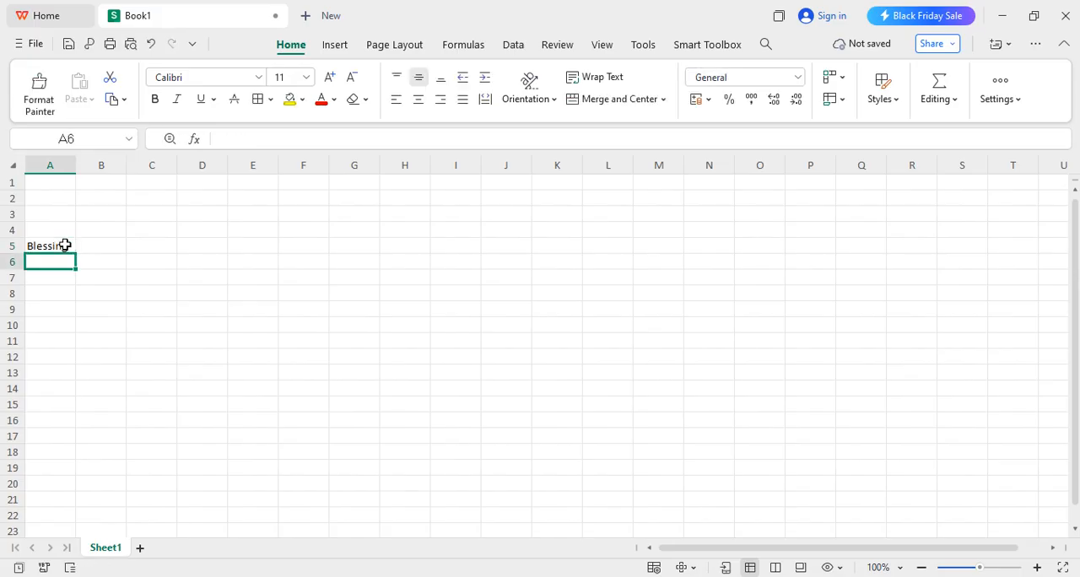
Step: Enter the formula =SEQUENCE(5) in A1 above the text in A5 to produce a #SPILL! error
click(60, 180)
text(=seq)
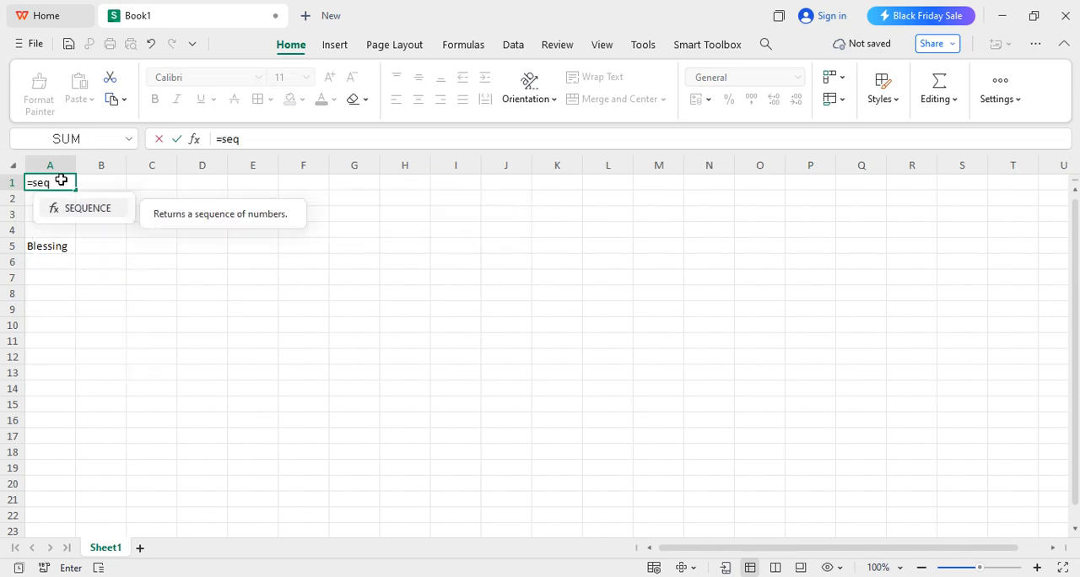
key(Tab)
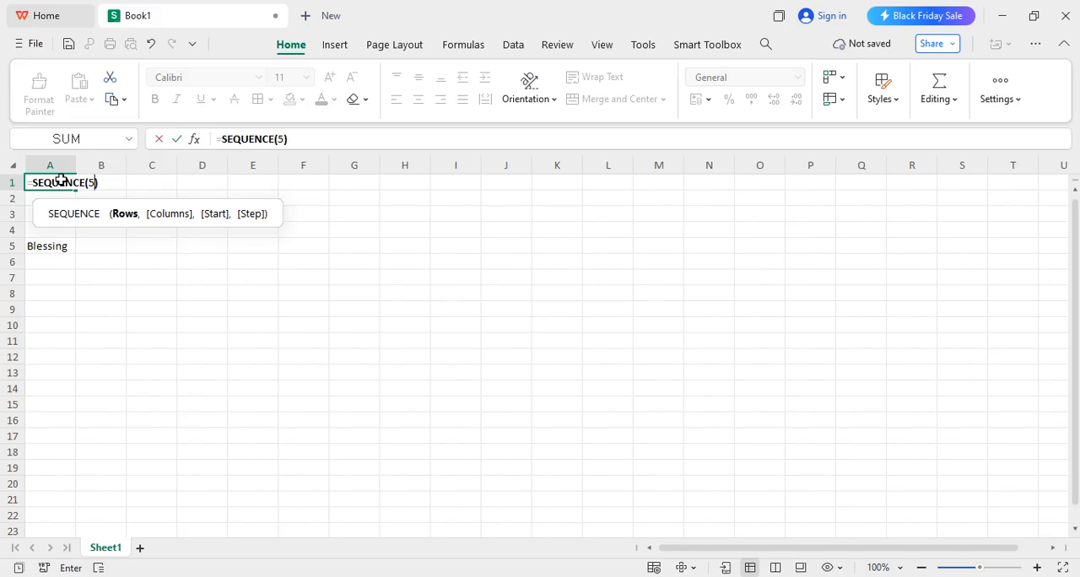
text(5)
key(Return)
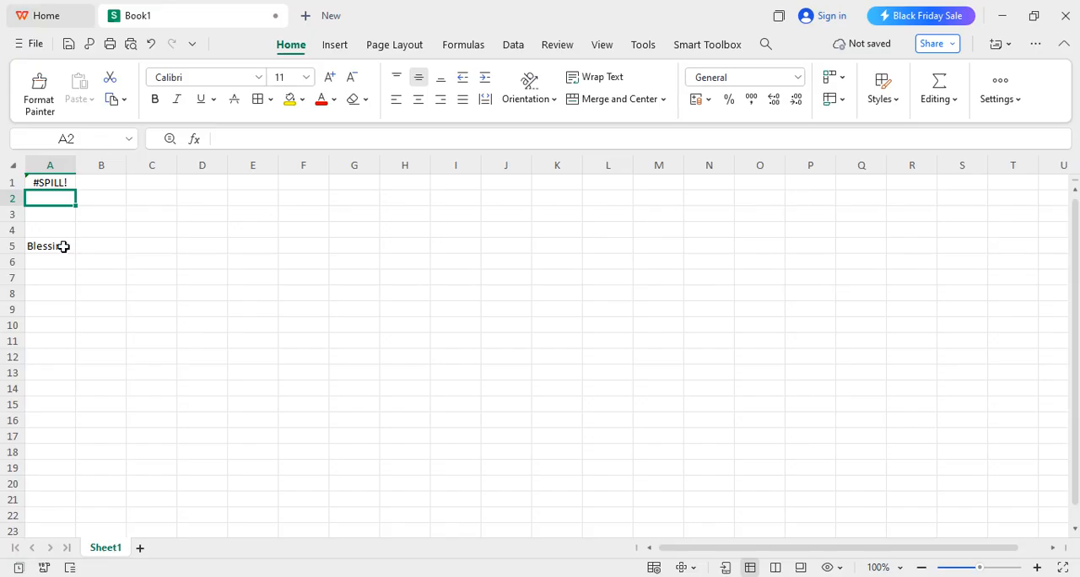
Step: Inspect the spill range of A1 and delete the text in A5 to fix the #SPILL! error
click(61, 182)
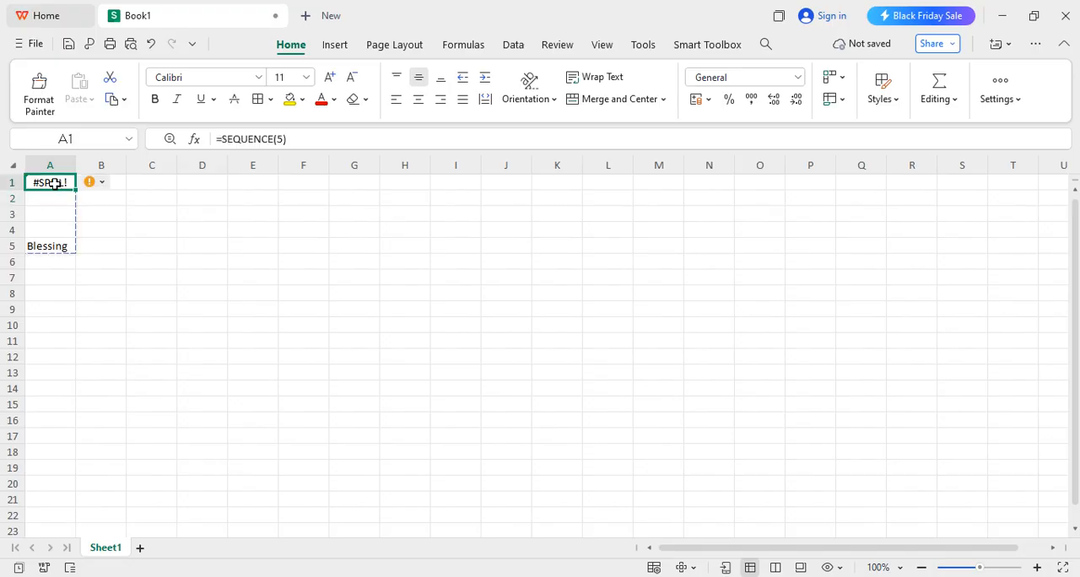
click(55, 247)
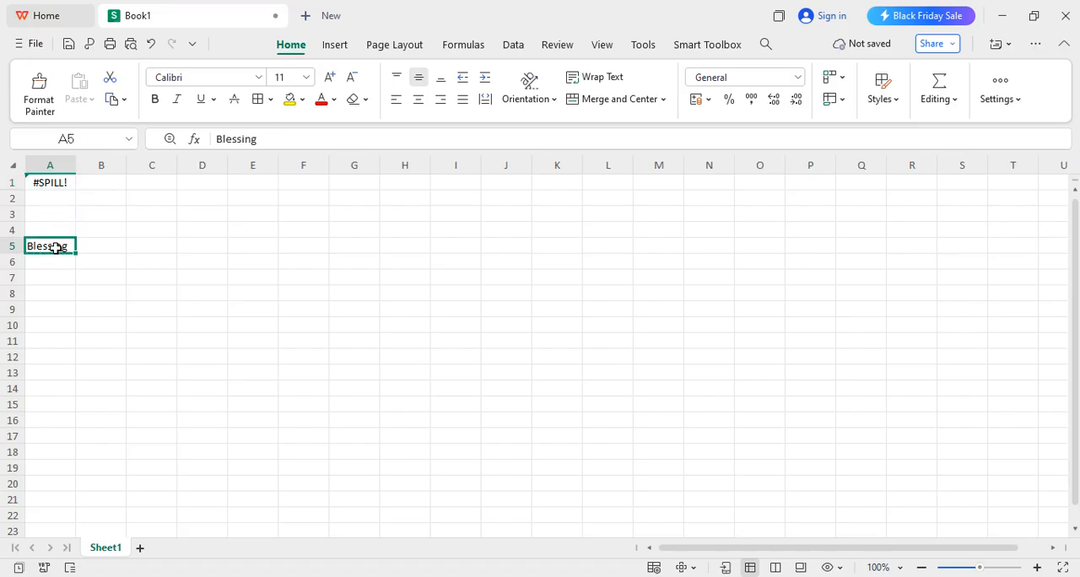
key(Delete)
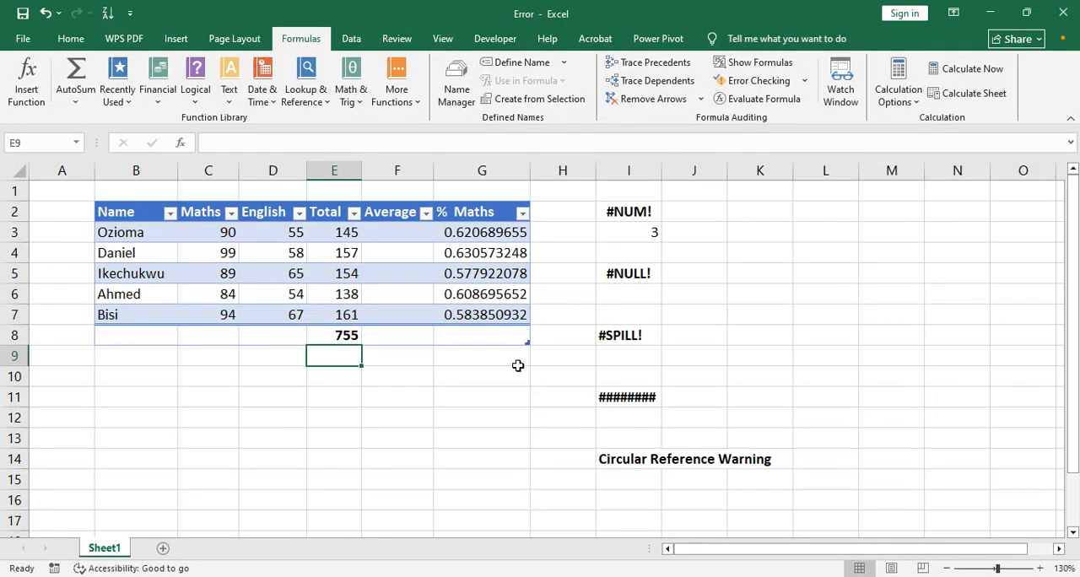
Step: Switch to the Error workbook in Excel and undo the demonstration edits until the E8 total and the result under #NUM! are removed
click(459, 379)
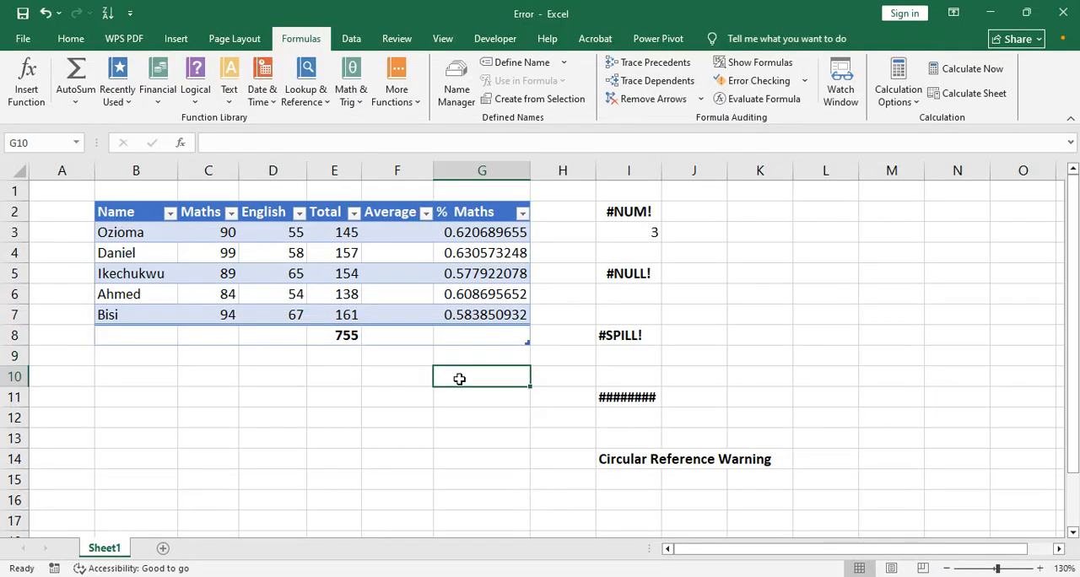
click(665, 341)
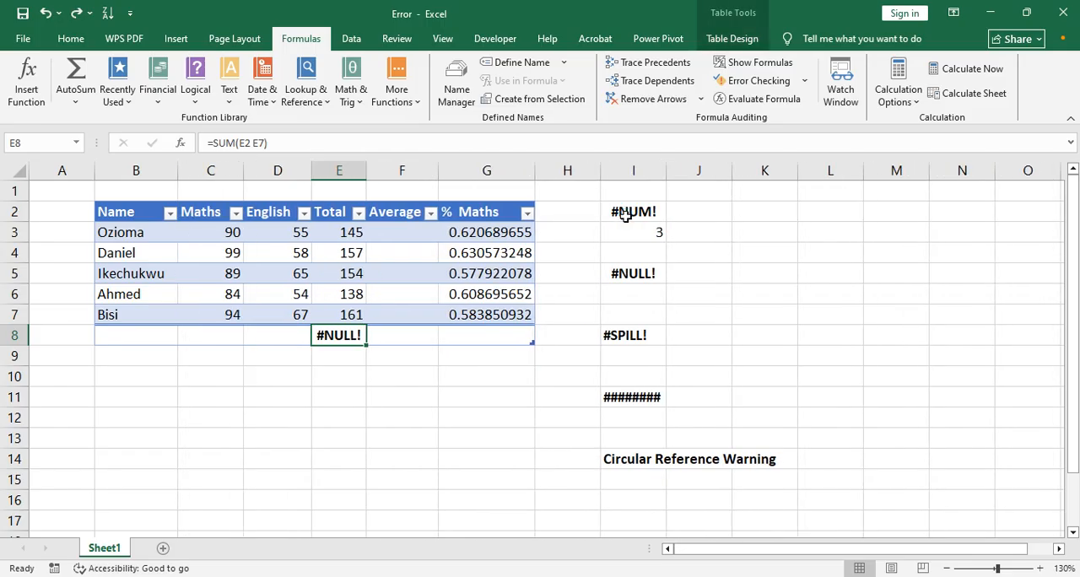
key(ctrl+z)
key(ctrl+z)
key(ctrl+z)
key(ctrl+z)
key(ctrl+z)
key(ctrl+z)
key(ctrl+z)
key(ctrl+z)
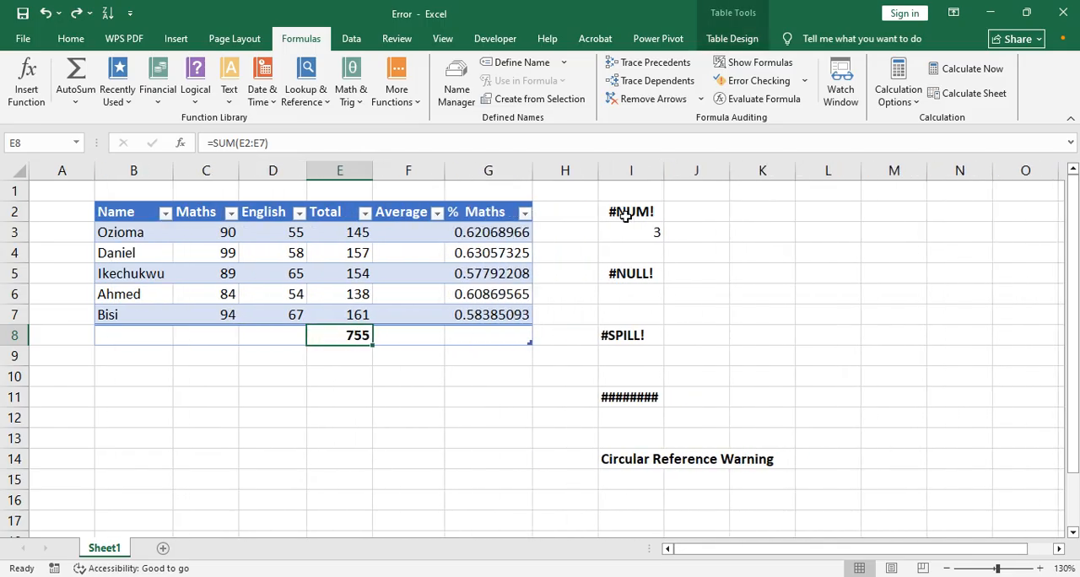
key(ctrl+z)
key(ctrl+z)
key(ctrl+z)
key(ctrl+z)
key(ctrl+z)
key(ctrl+z)
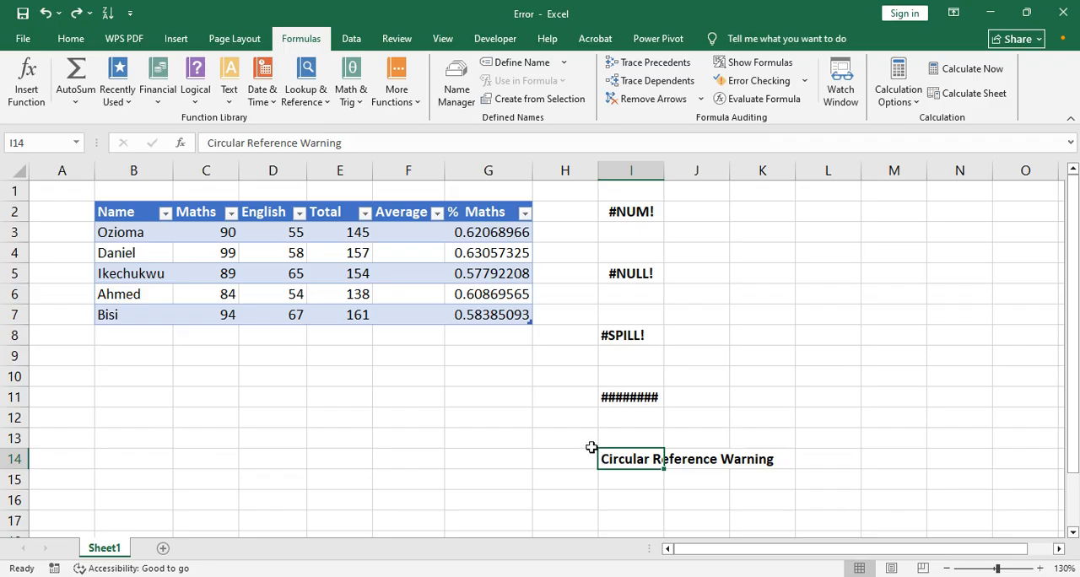
click(623, 502)
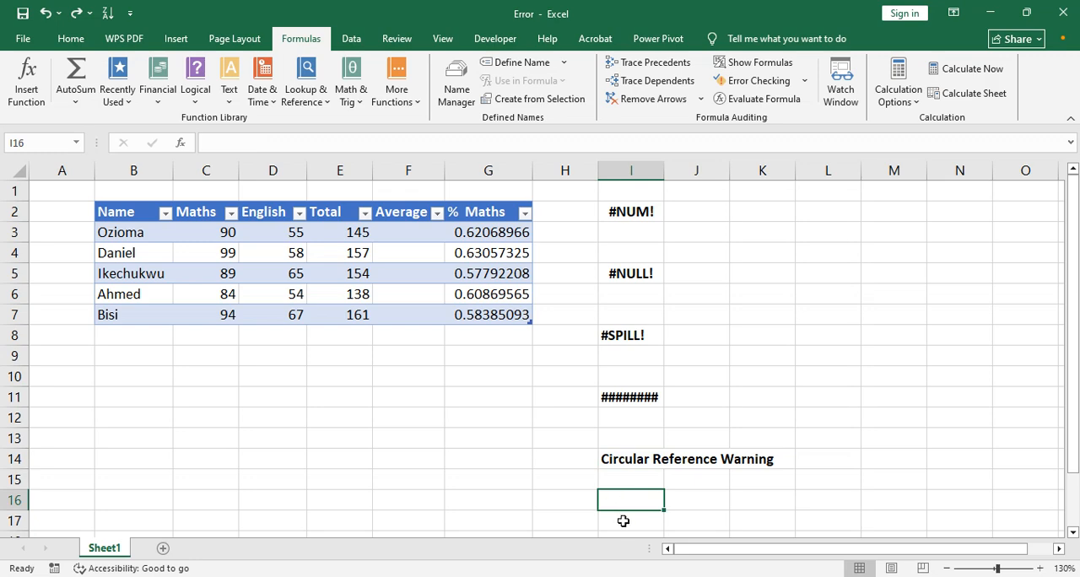
click(622, 522)
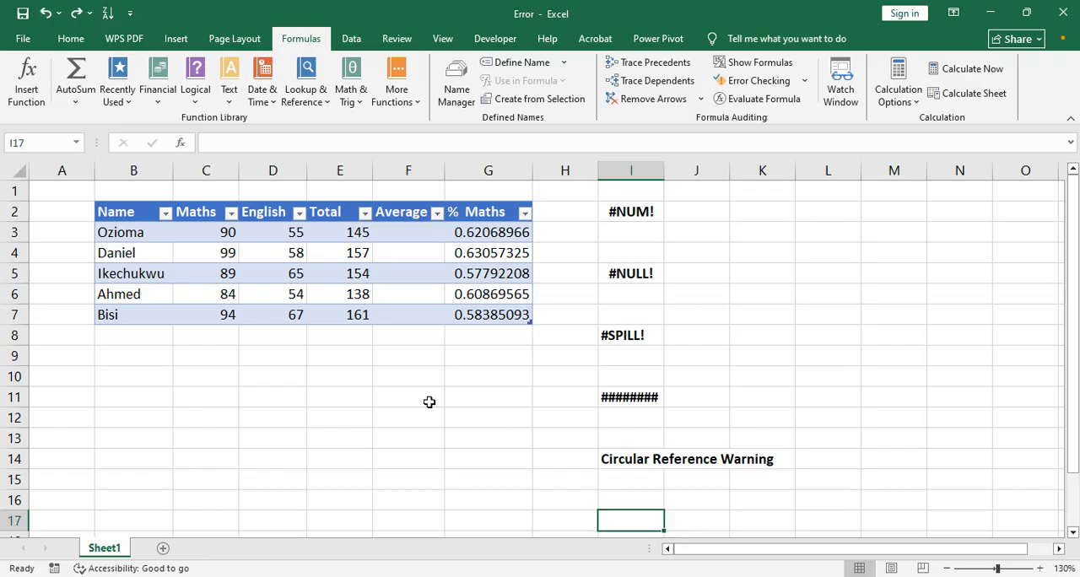